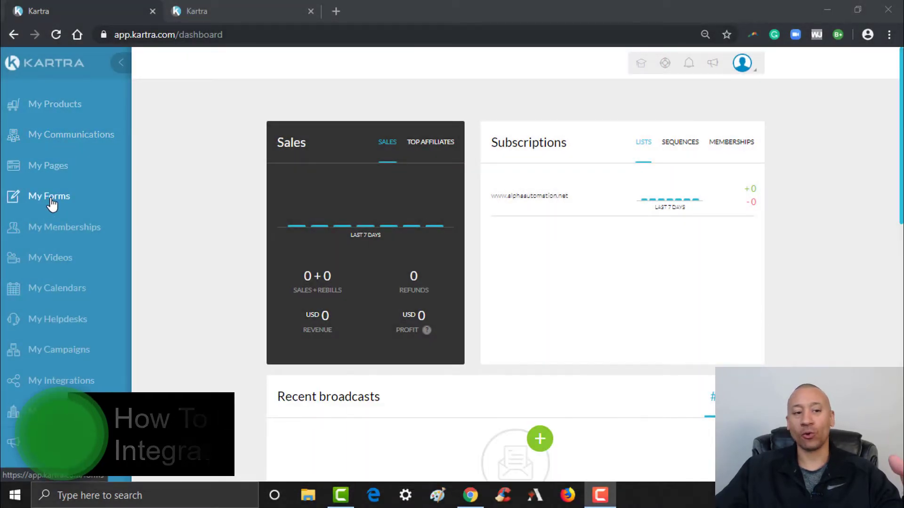
Step: Go to My Forms and scroll through the Lead capture forms introduction page
{"action": "left_click", "coordinate": [51, 198]}
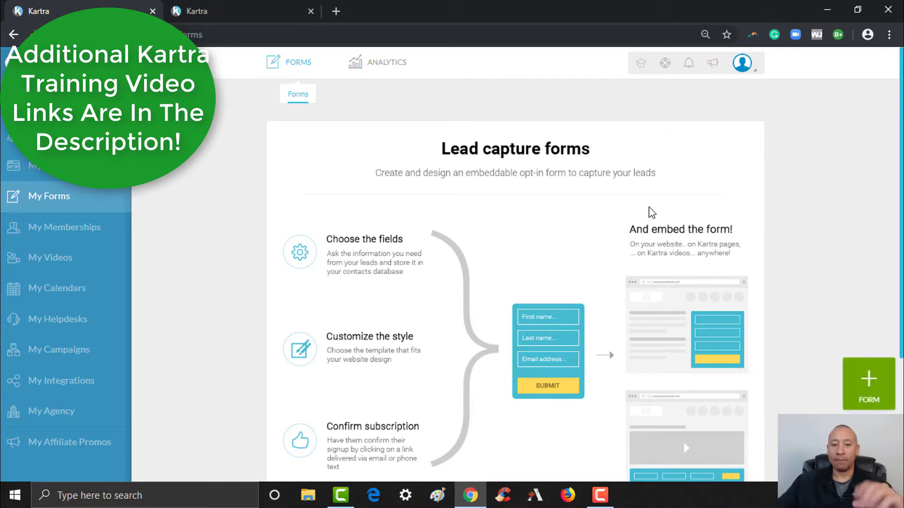
{"action": "scroll", "coordinate": [859, 325], "scroll_direction": "down", "scroll_amount": 1}
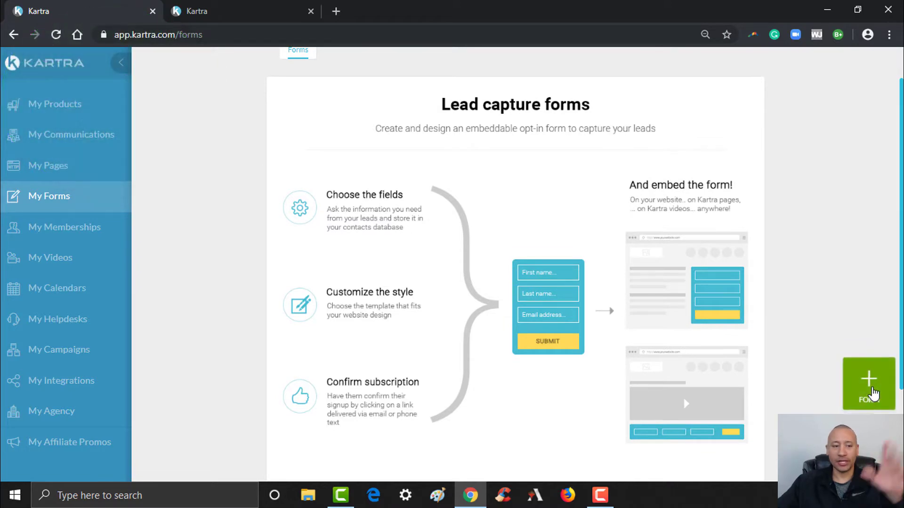
Step: Start a new opt-in form with + FORM, glancing at the Tags tab before returning to name it
{"action": "left_click", "coordinate": [872, 391]}
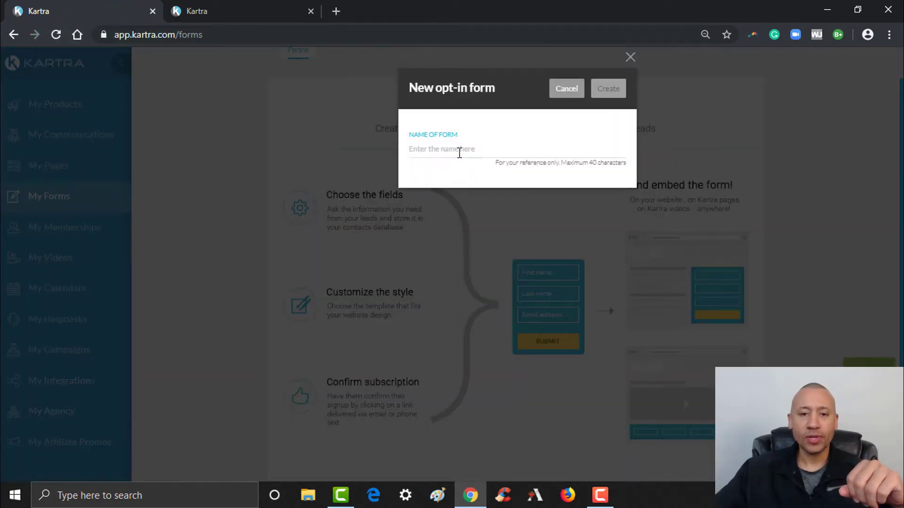
{"action": "left_click", "coordinate": [459, 151]}
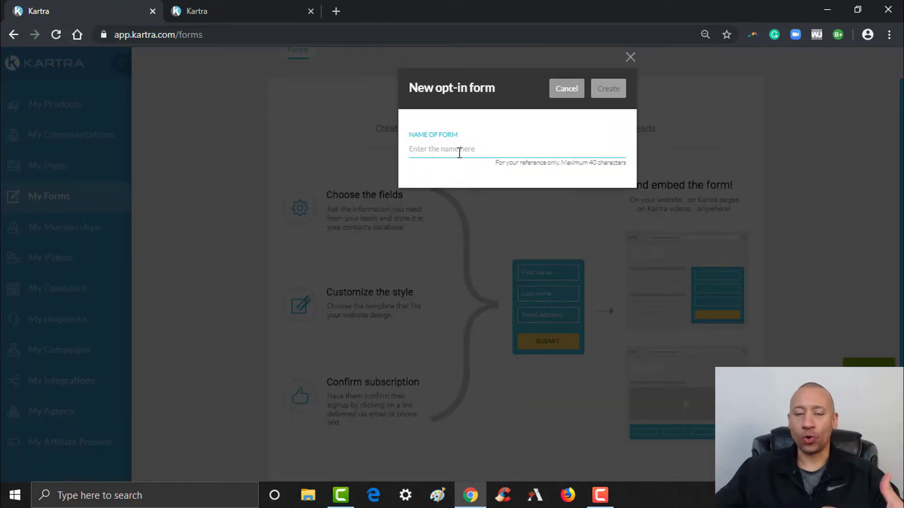
{"action": "left_click", "coordinate": [238, 6]}
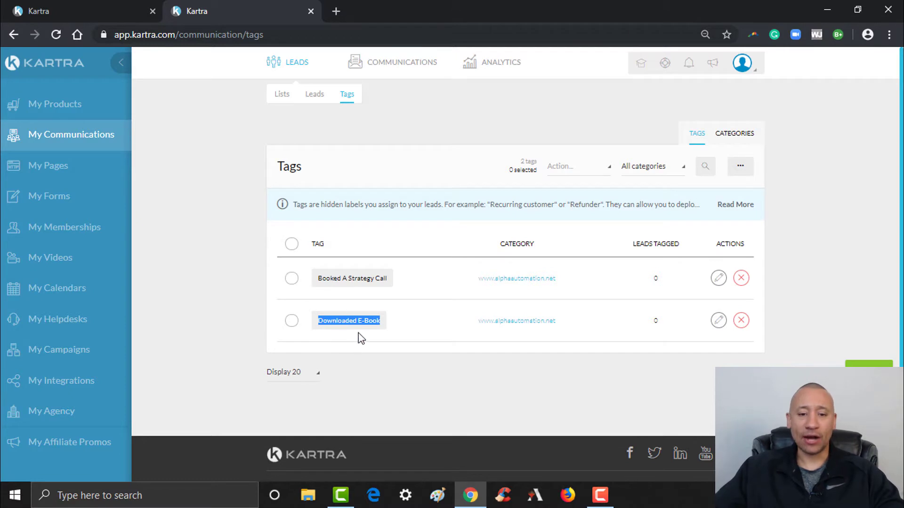
{"action": "key", "text": "ctrl+shift+Tab"}
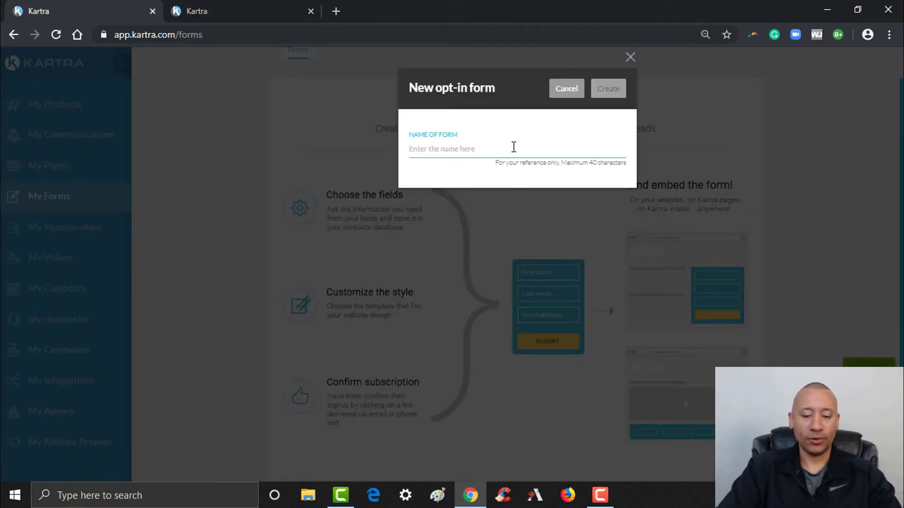
Step: Name the opt-in form 'Downloaded E-Book' and create it
{"action": "type", "text": "Downlo"}
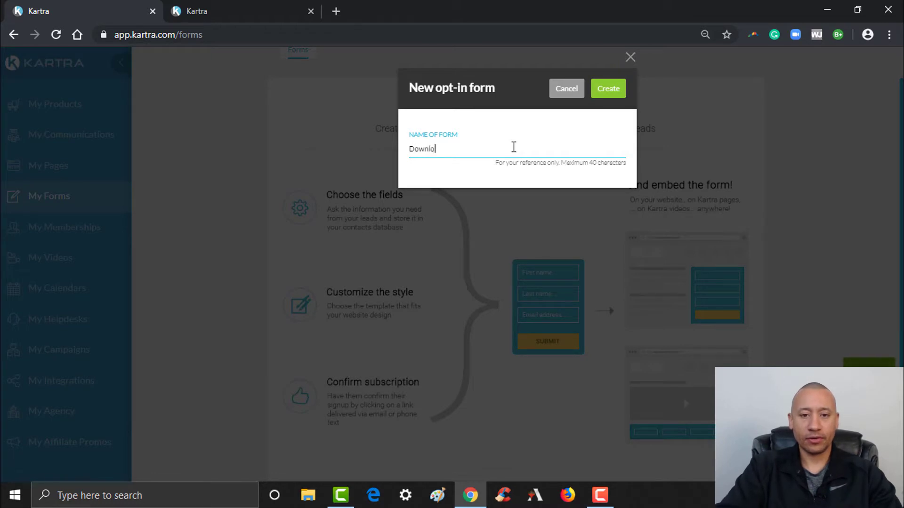
{"action": "type", "text": "aded "}
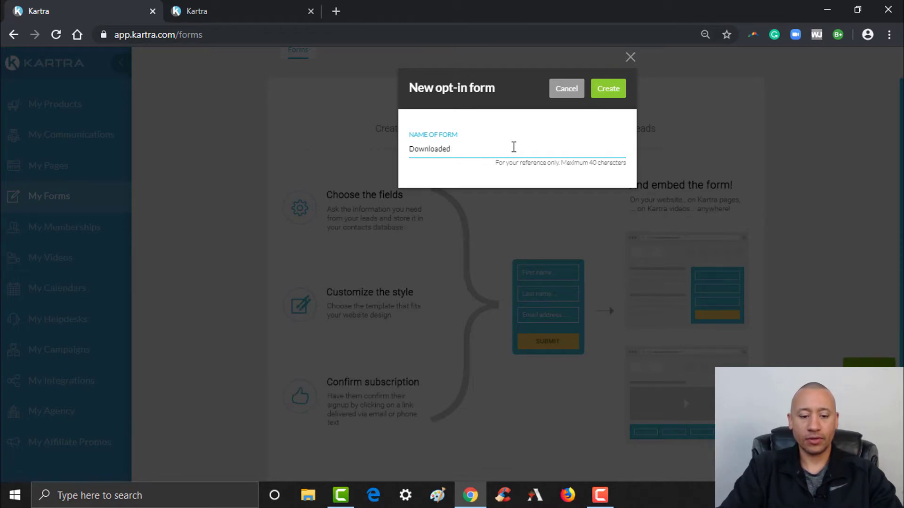
{"action": "type", "text": "E-B"}
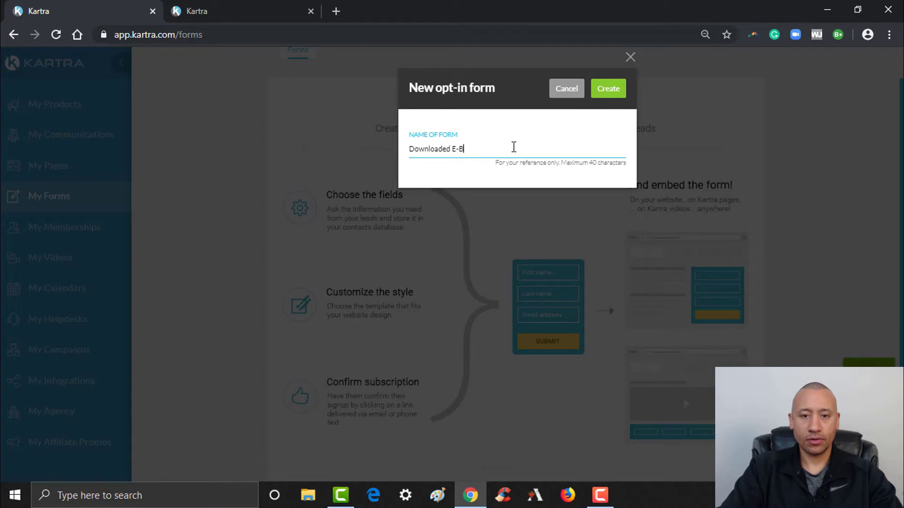
{"action": "type", "text": "ook"}
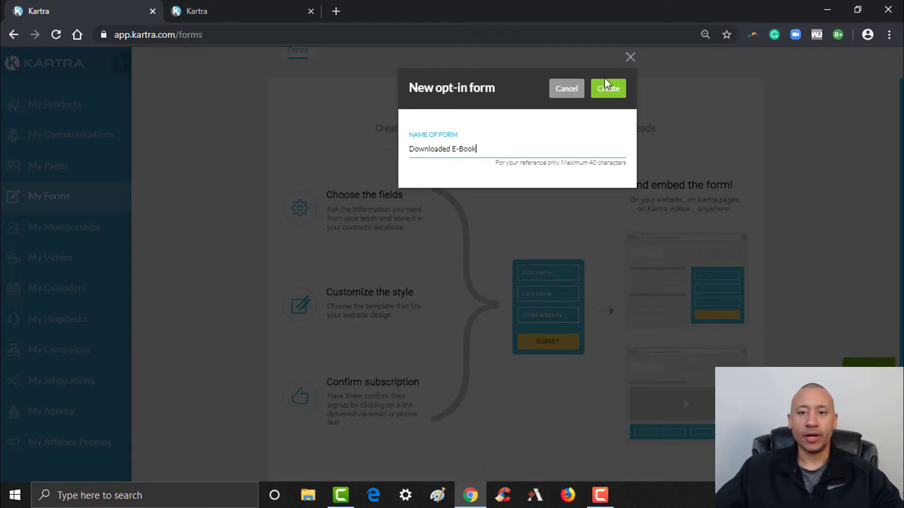
{"action": "left_click", "coordinate": [606, 88]}
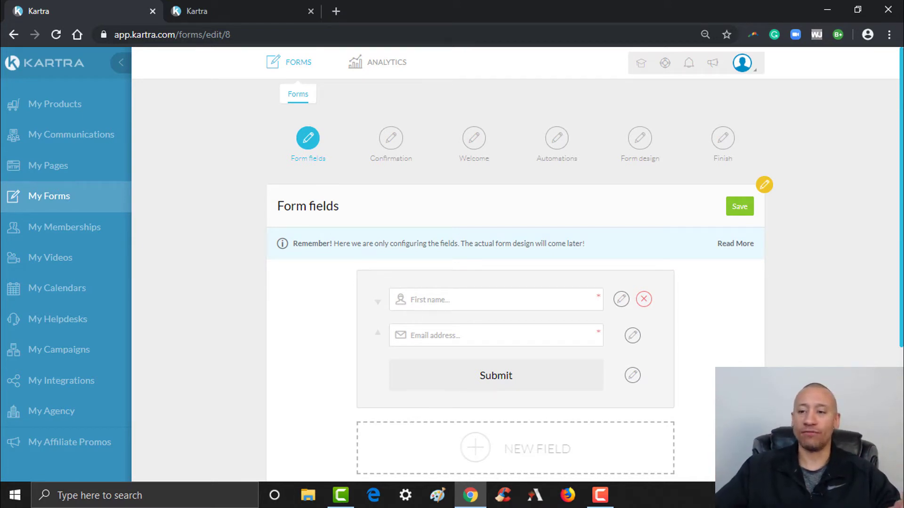
{"action": "scroll", "coordinate": [518, 263], "scroll_direction": "down", "scroll_amount": 2}
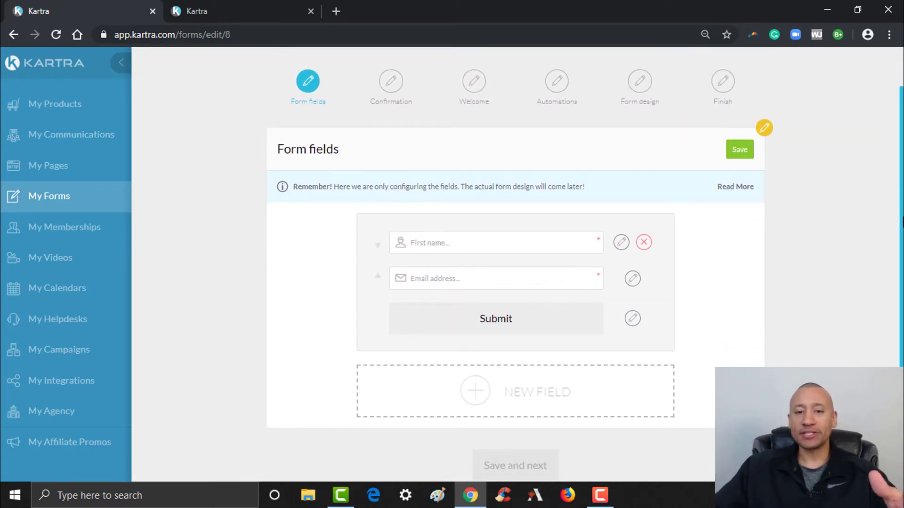
{"action": "scroll", "coordinate": [291, 117], "scroll_direction": "up", "scroll_amount": 2}
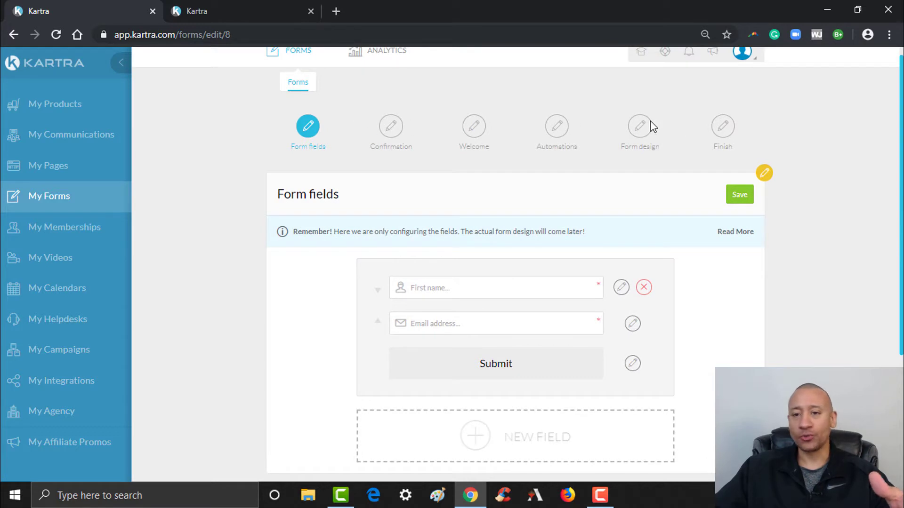
{"action": "scroll", "coordinate": [791, 131], "scroll_direction": "down", "scroll_amount": 1}
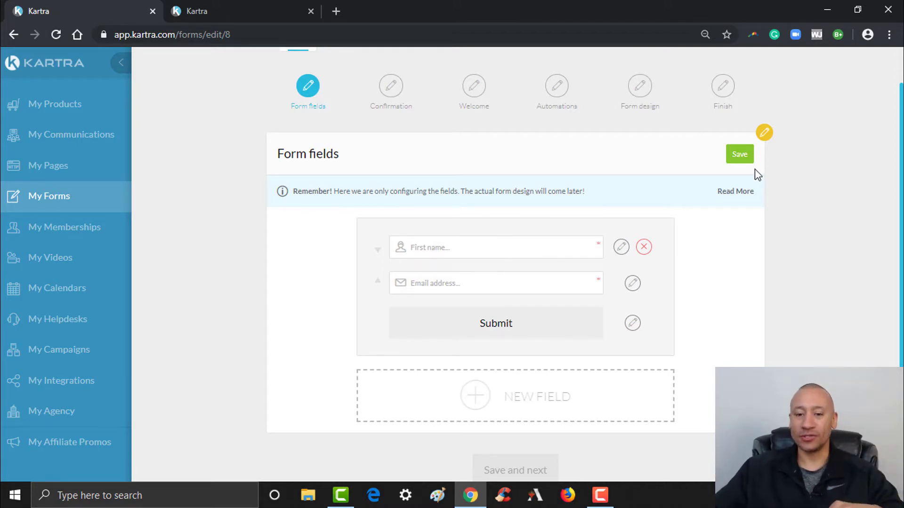
{"action": "scroll", "coordinate": [522, 350], "scroll_direction": "down", "scroll_amount": 2}
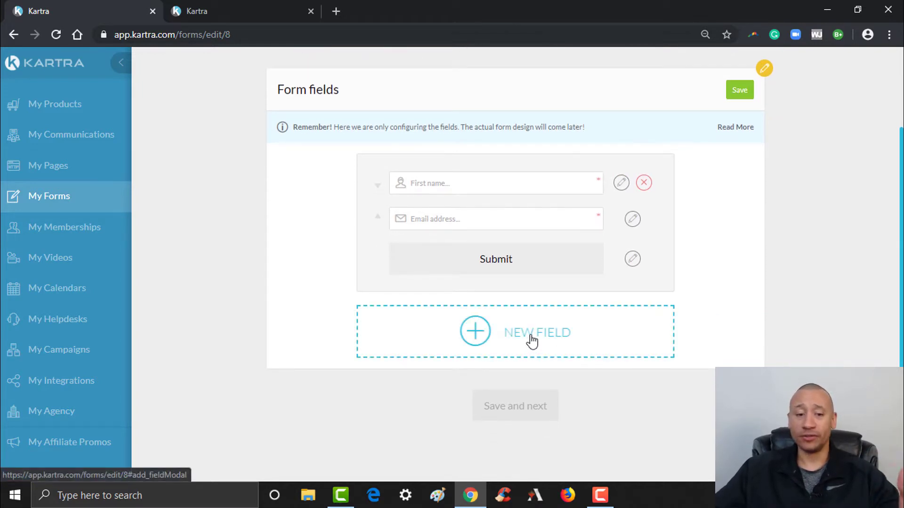
Step: Review the existing field identifiers in Add field, then cancel without adding a field
{"action": "left_click", "coordinate": [529, 341]}
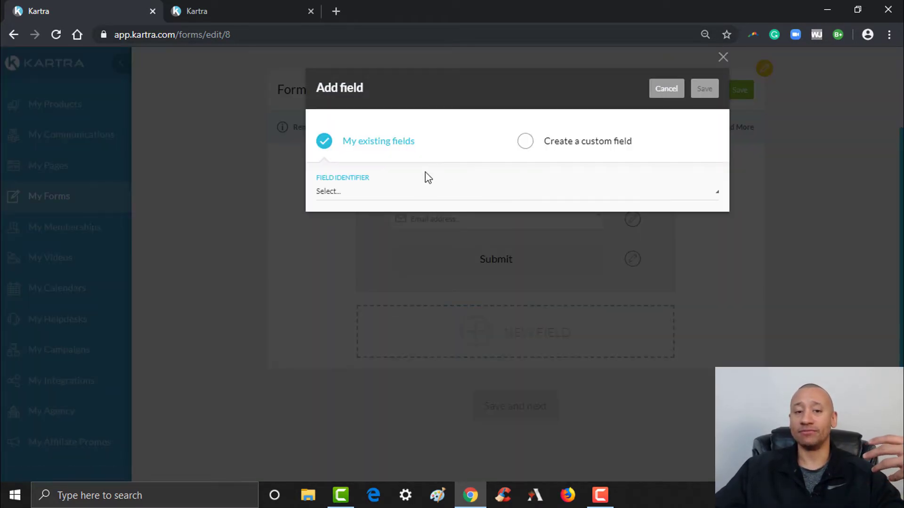
{"action": "left_click", "coordinate": [413, 192]}
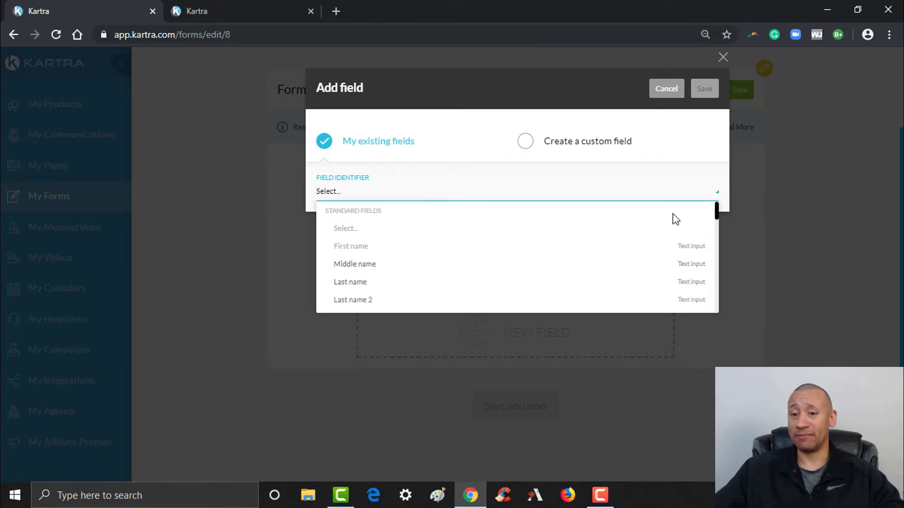
{"action": "left_click_drag", "start_coordinate": [716, 208], "coordinate": [719, 232]}
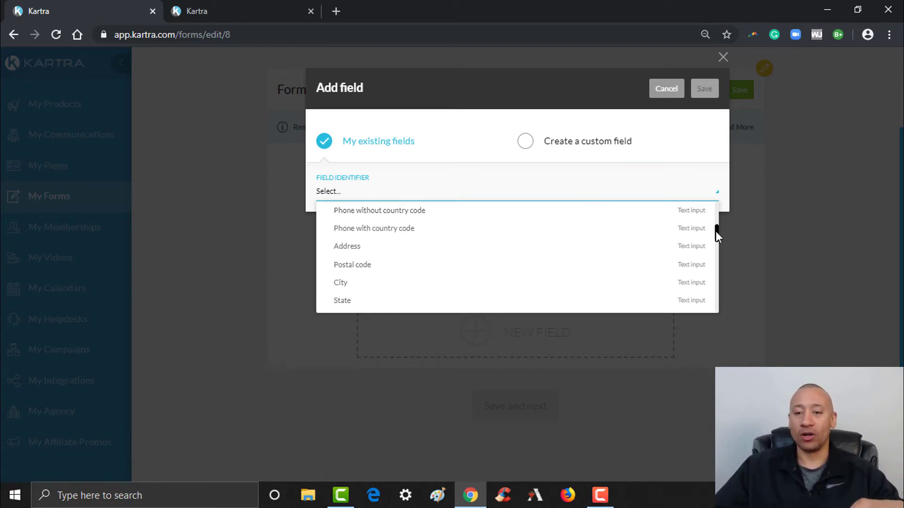
{"action": "left_click_drag", "start_coordinate": [716, 231], "coordinate": [722, 199]}
{"action": "left_click", "coordinate": [762, 183]}
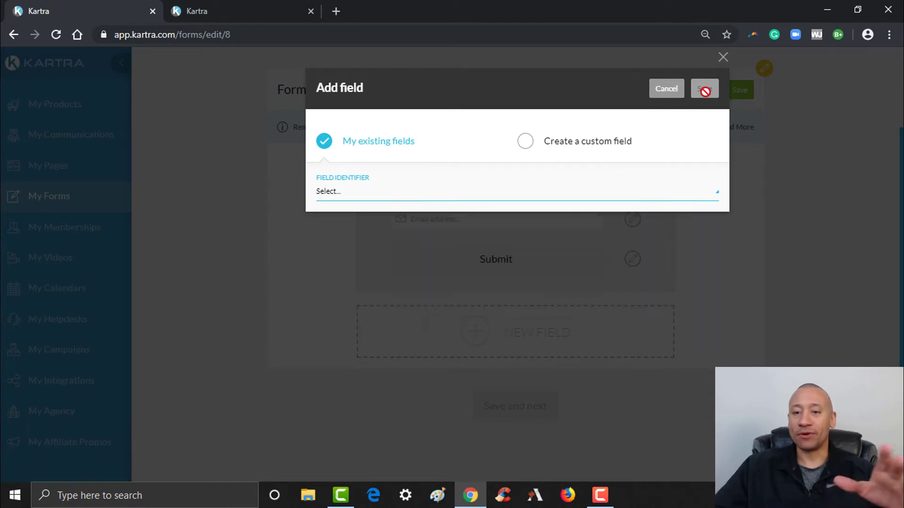
{"action": "left_click", "coordinate": [669, 92]}
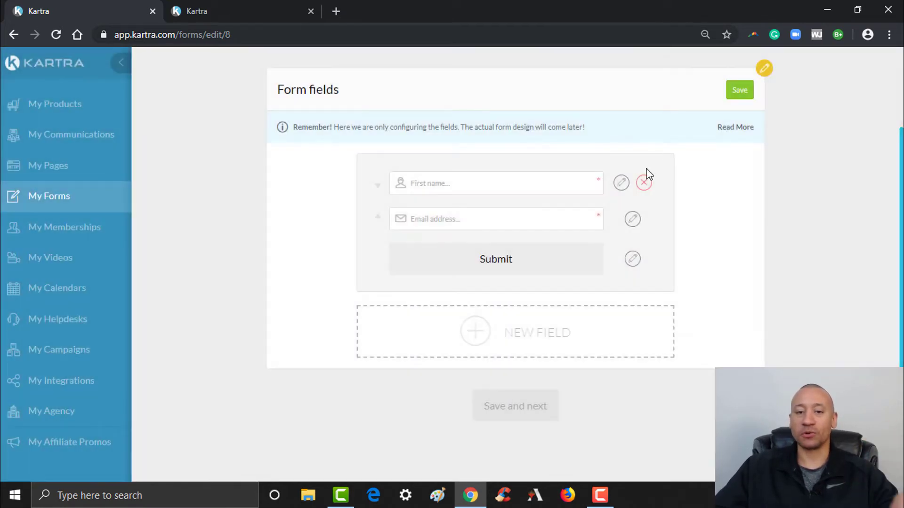
Step: Save the First name and Email address fields and continue to the Confirmation step
{"action": "left_click", "coordinate": [737, 93]}
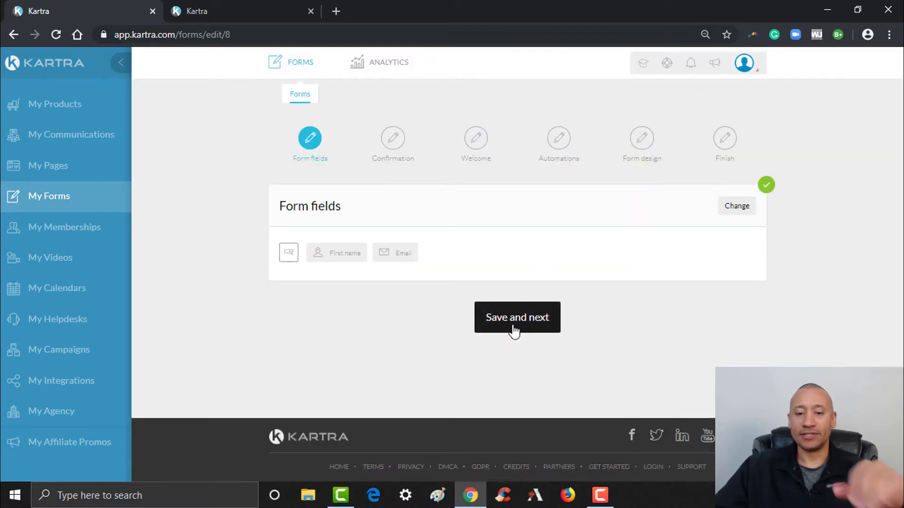
{"action": "left_click", "coordinate": [518, 322]}
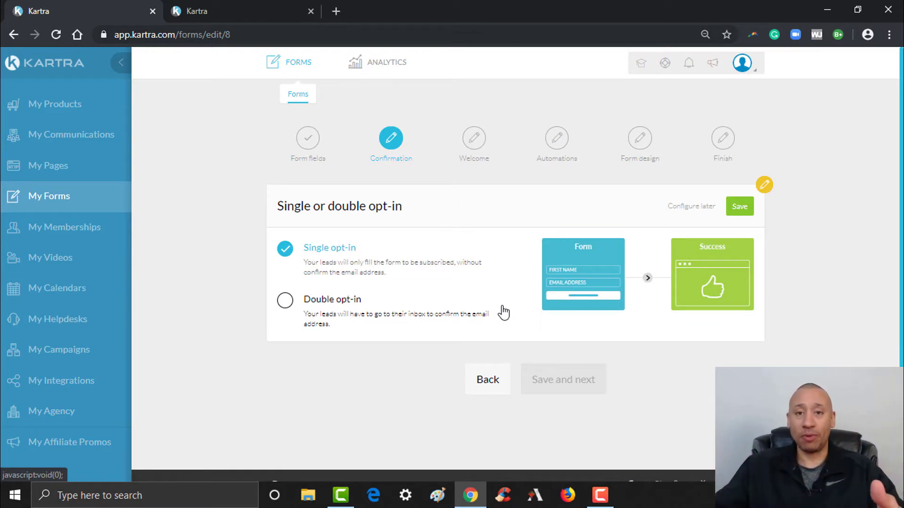
Step: Preview Double opt-in, then keep Single opt-in and save the choice
{"action": "left_click", "coordinate": [318, 304]}
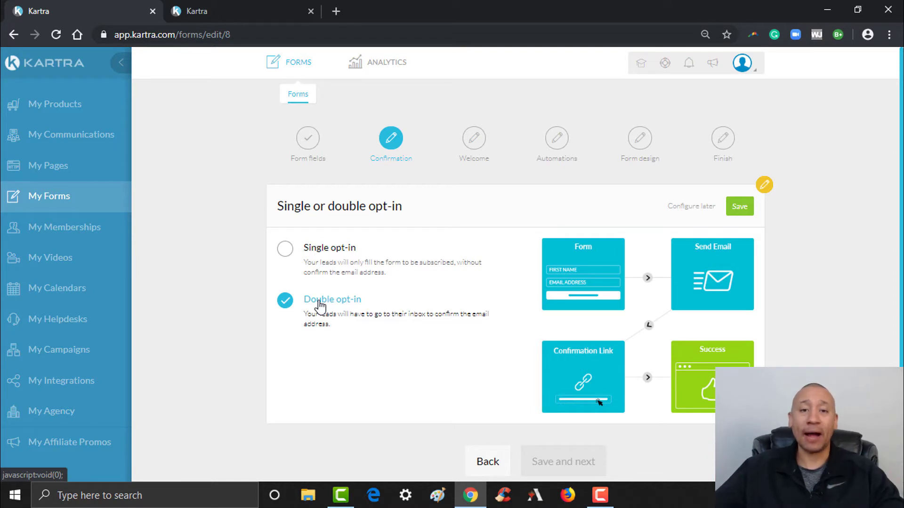
{"action": "left_click", "coordinate": [337, 252]}
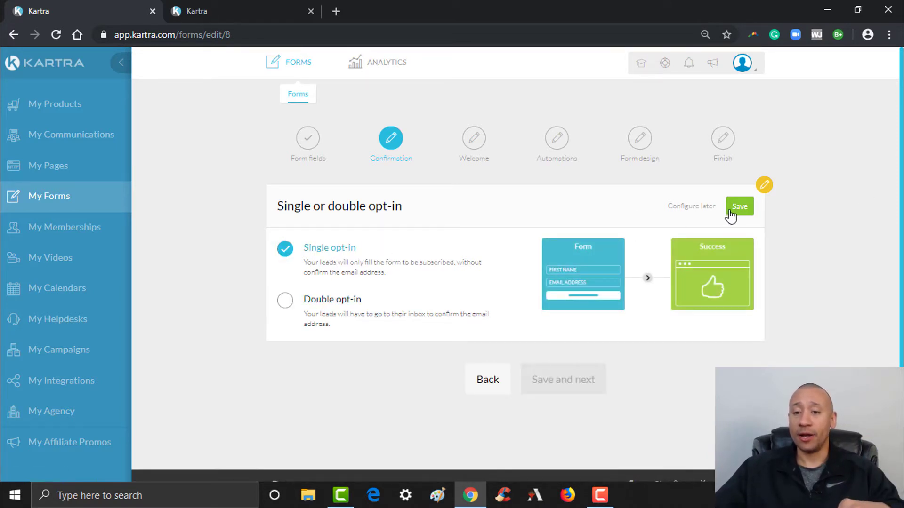
{"action": "left_click", "coordinate": [732, 214]}
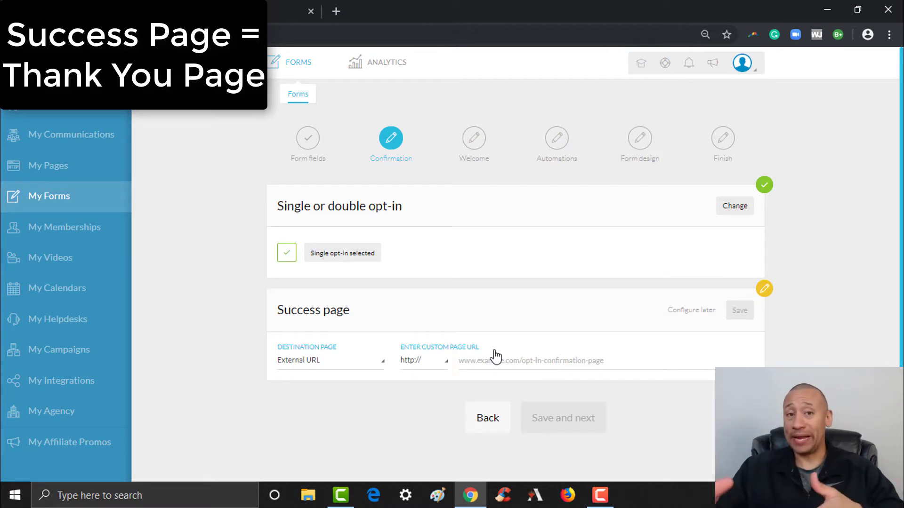
Step: Set the success page to Kartra page 'Download Free E-Book Download Page' with No site in particular, and save
{"action": "left_click", "coordinate": [352, 371]}
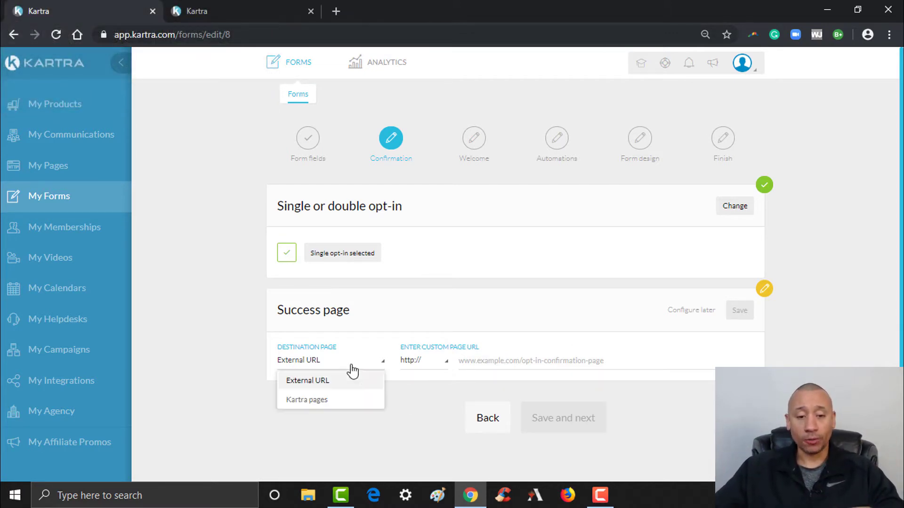
{"action": "left_click", "coordinate": [324, 401]}
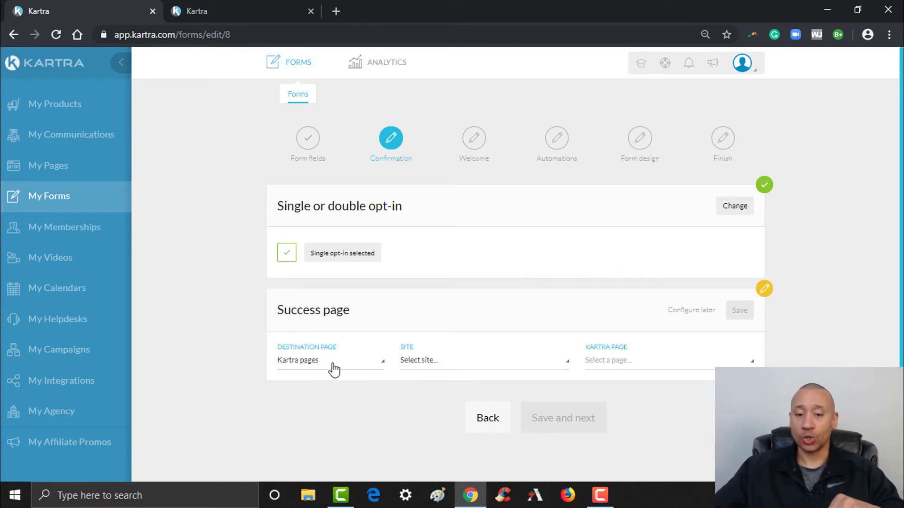
{"action": "left_click", "coordinate": [427, 362]}
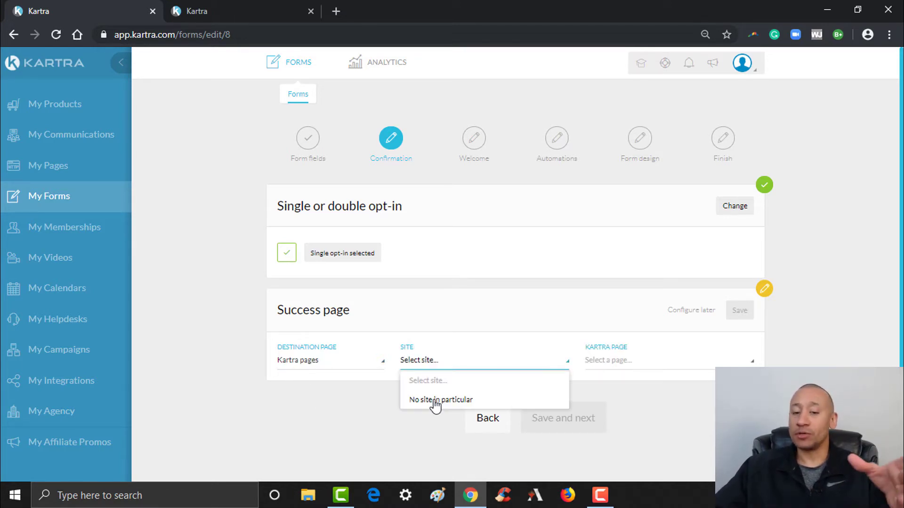
{"action": "left_click", "coordinate": [435, 401]}
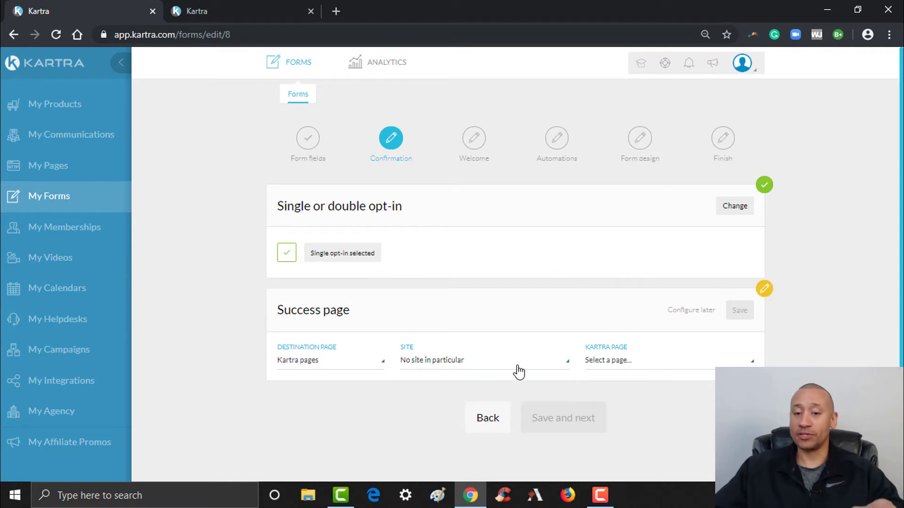
{"action": "left_click", "coordinate": [620, 364]}
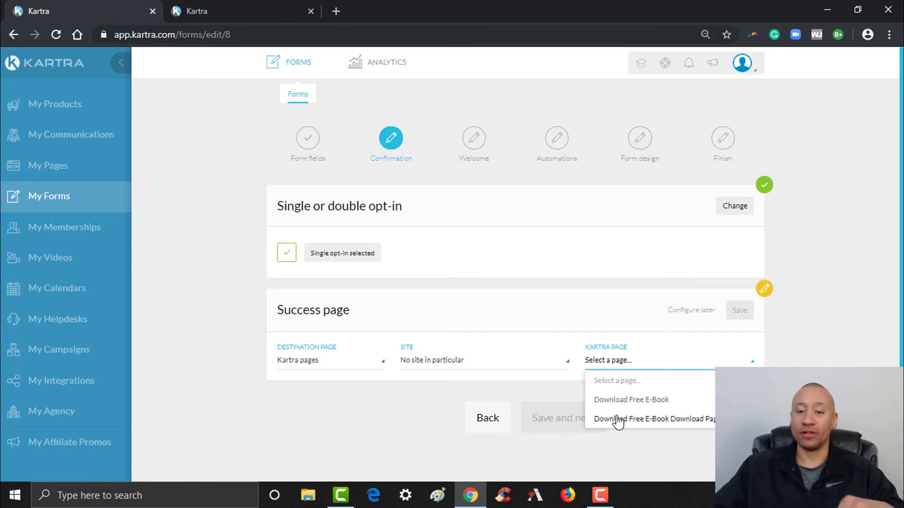
{"action": "left_click", "coordinate": [617, 419]}
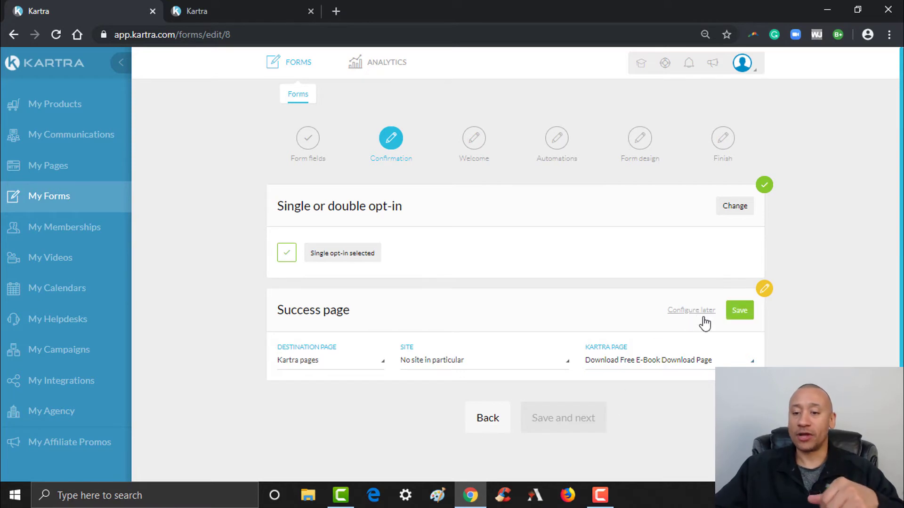
{"action": "left_click", "coordinate": [739, 312]}
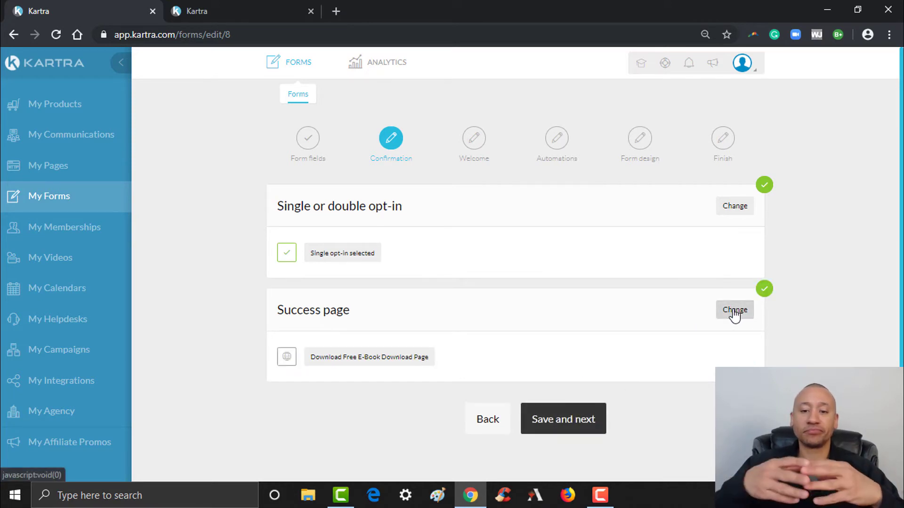
Step: Pass through the Welcome step leaving no welcome message, continuing to automations
{"action": "left_click", "coordinate": [565, 419]}
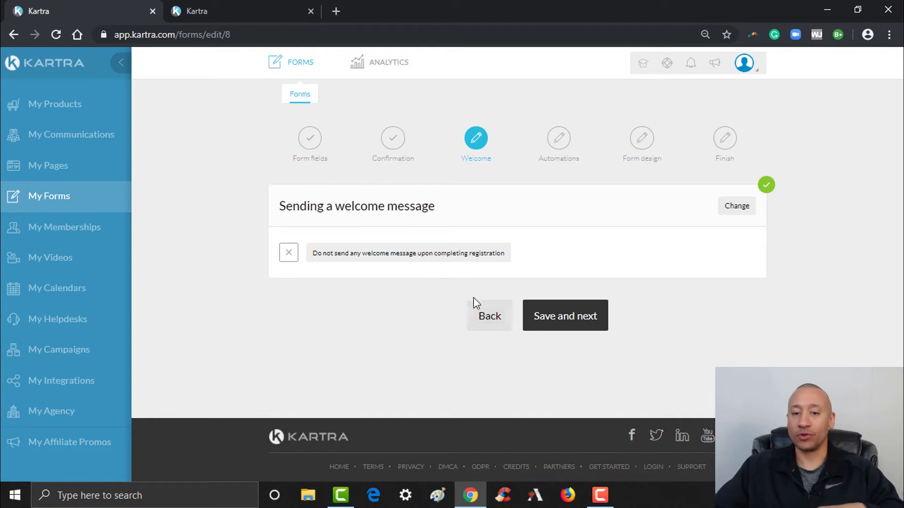
{"action": "left_click", "coordinate": [568, 318]}
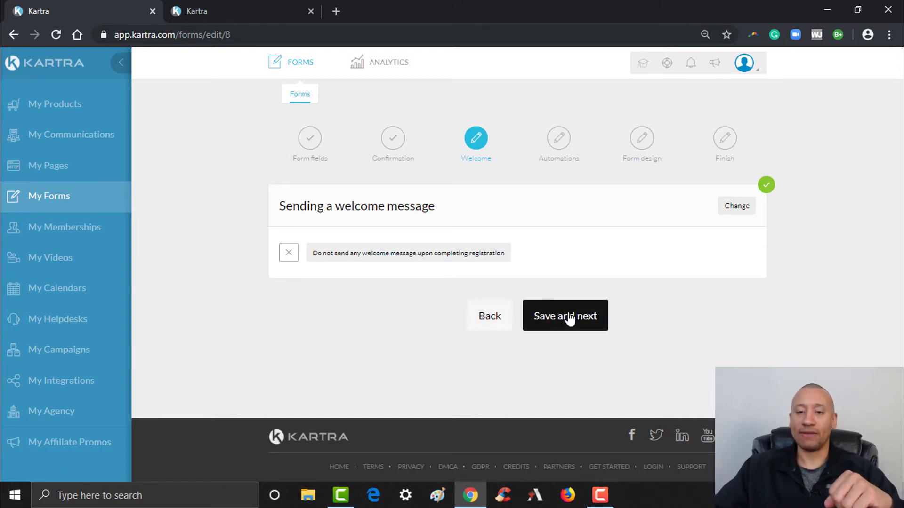
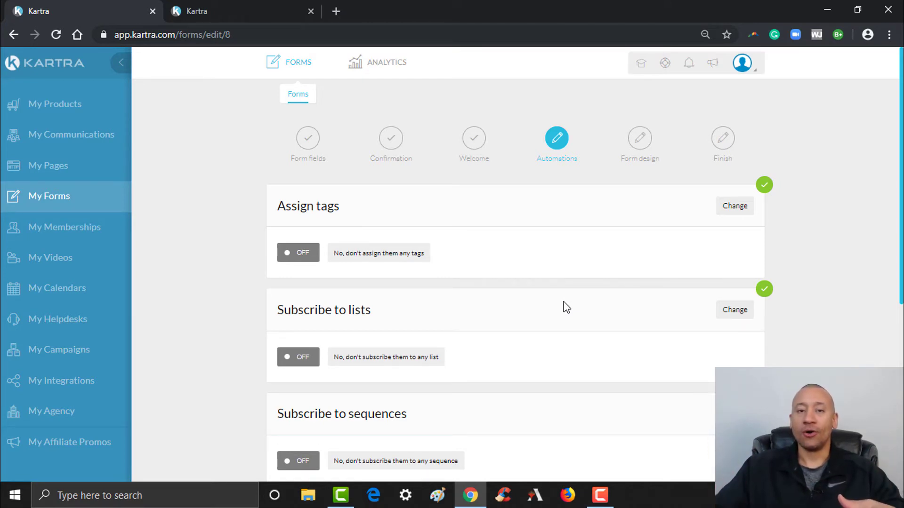
{"action": "left_click_drag", "start_coordinate": [901, 225], "coordinate": [901, 228]}
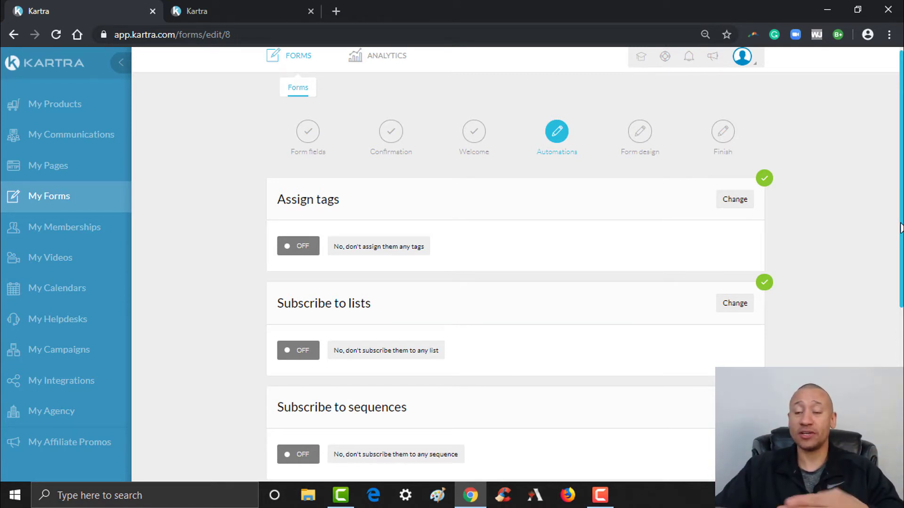
{"action": "scroll", "coordinate": [567, 333], "scroll_direction": "down", "scroll_amount": 2}
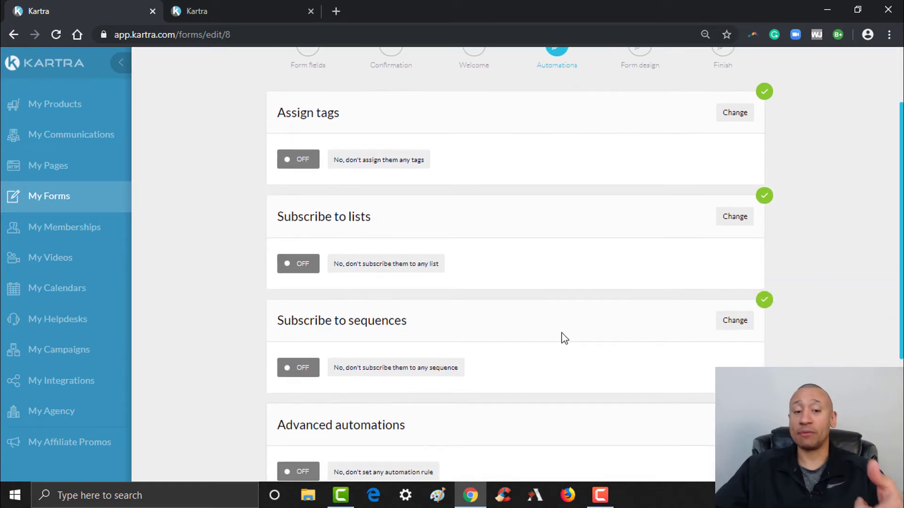
{"action": "scroll", "coordinate": [802, 196], "scroll_direction": "up", "scroll_amount": 1}
{"action": "left_click", "coordinate": [740, 161]}
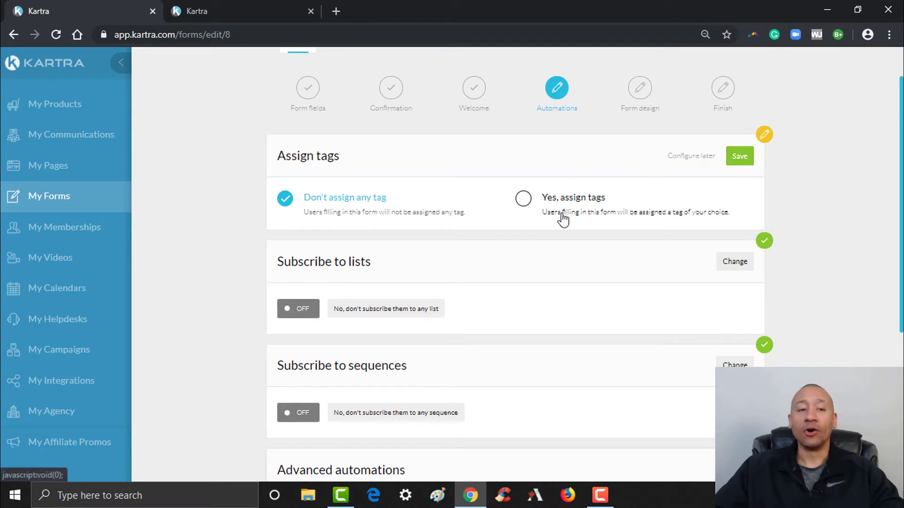
{"action": "left_click", "coordinate": [523, 200]}
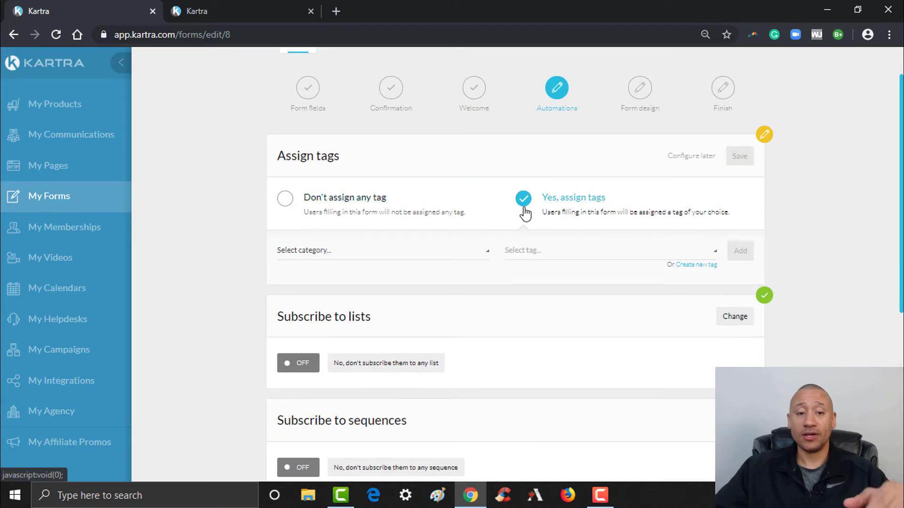
{"action": "left_click", "coordinate": [422, 259]}
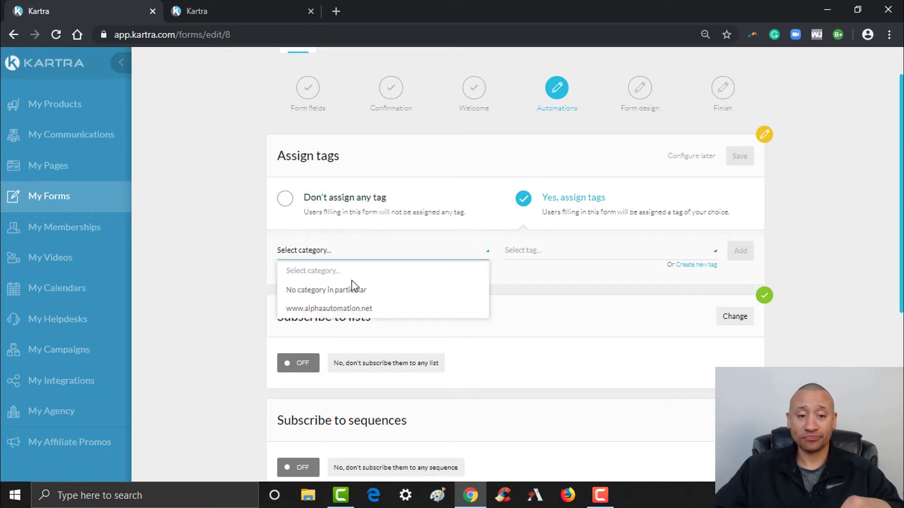
{"action": "left_click", "coordinate": [347, 308]}
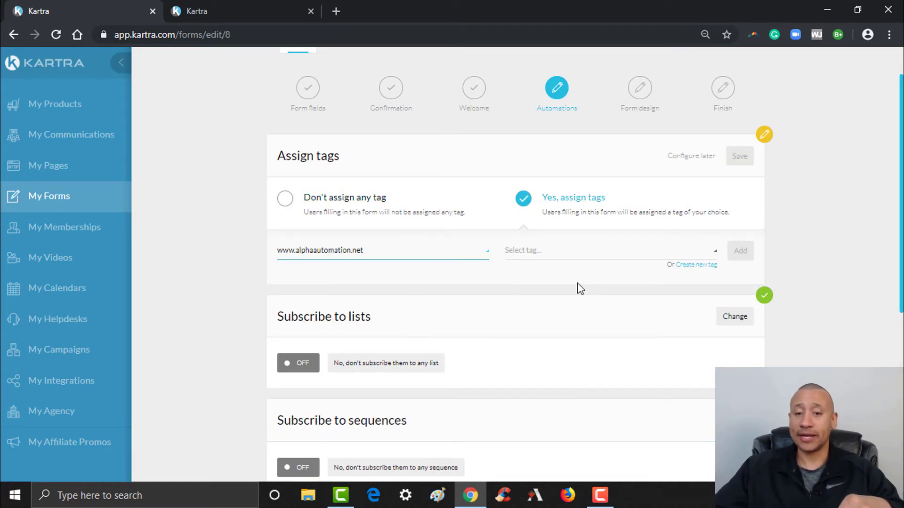
{"action": "left_click", "coordinate": [594, 254]}
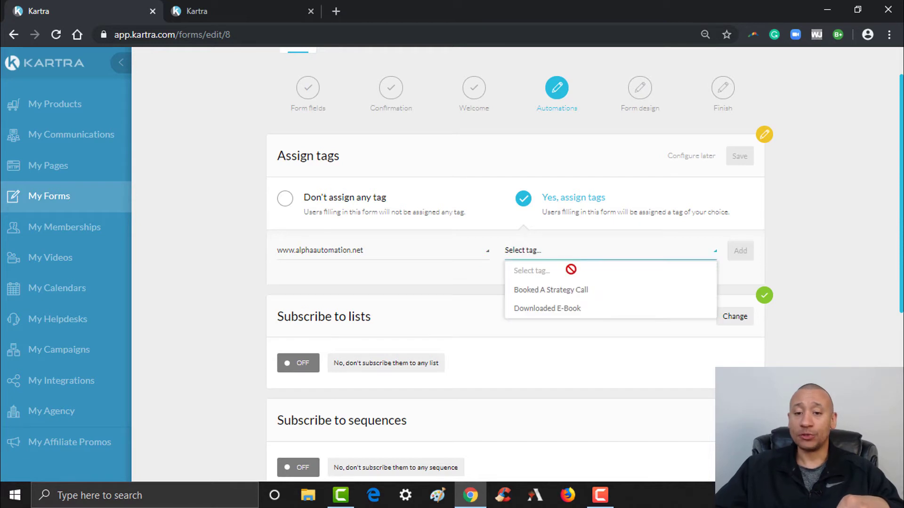
{"action": "left_click", "coordinate": [550, 311]}
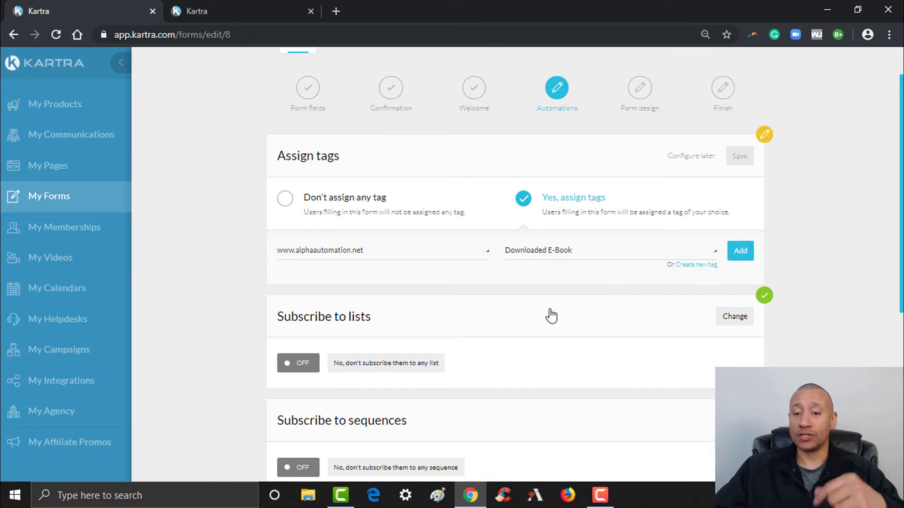
{"action": "left_click", "coordinate": [740, 253]}
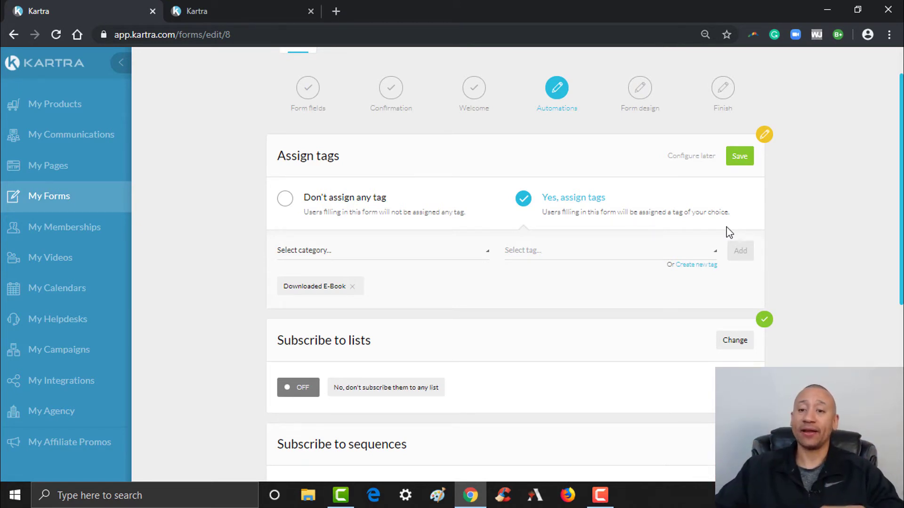
{"action": "left_click", "coordinate": [747, 160]}
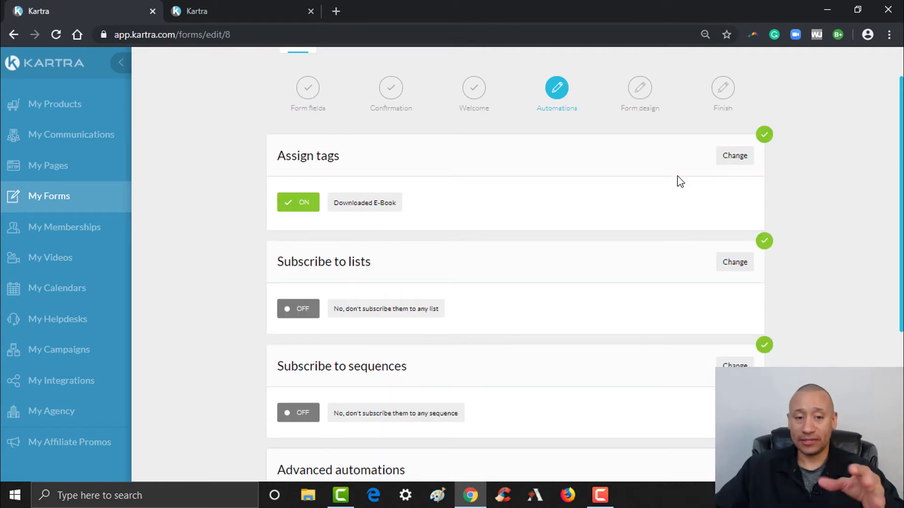
{"action": "scroll", "coordinate": [839, 213], "scroll_direction": "down", "scroll_amount": 1}
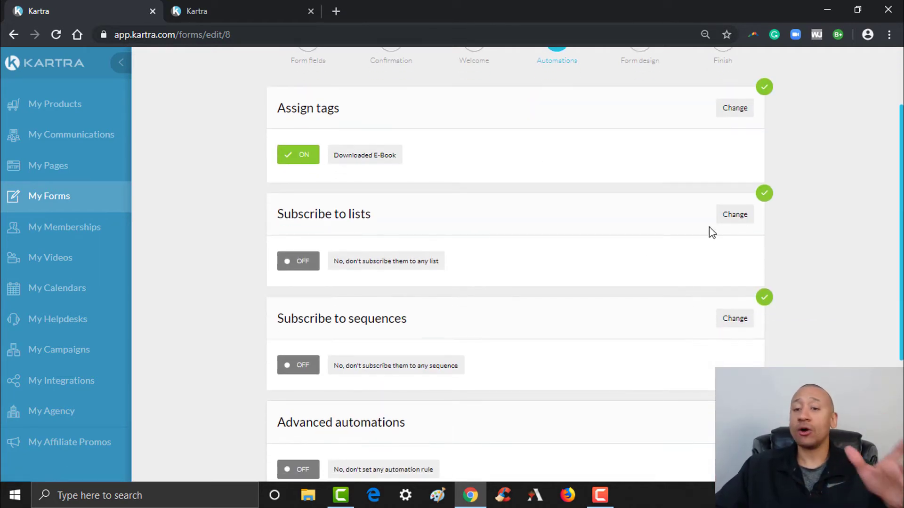
{"action": "left_click", "coordinate": [735, 214]}
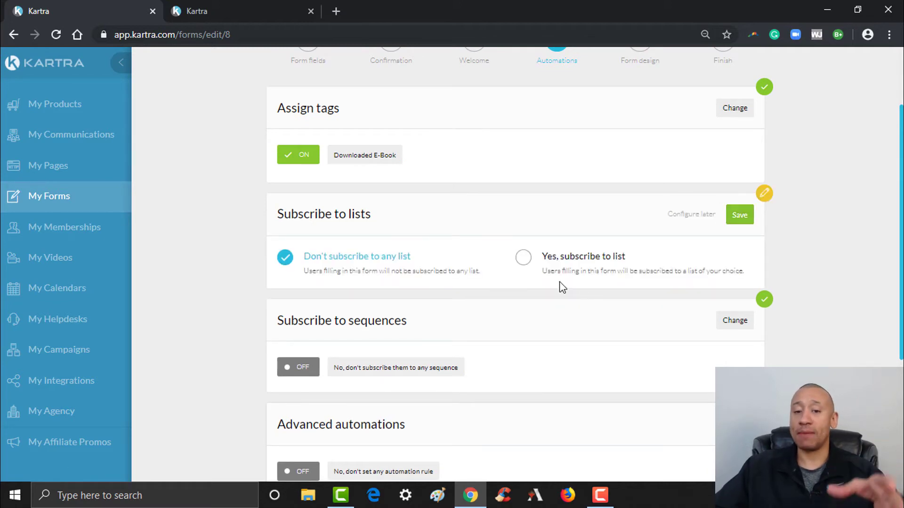
{"action": "left_click", "coordinate": [577, 264]}
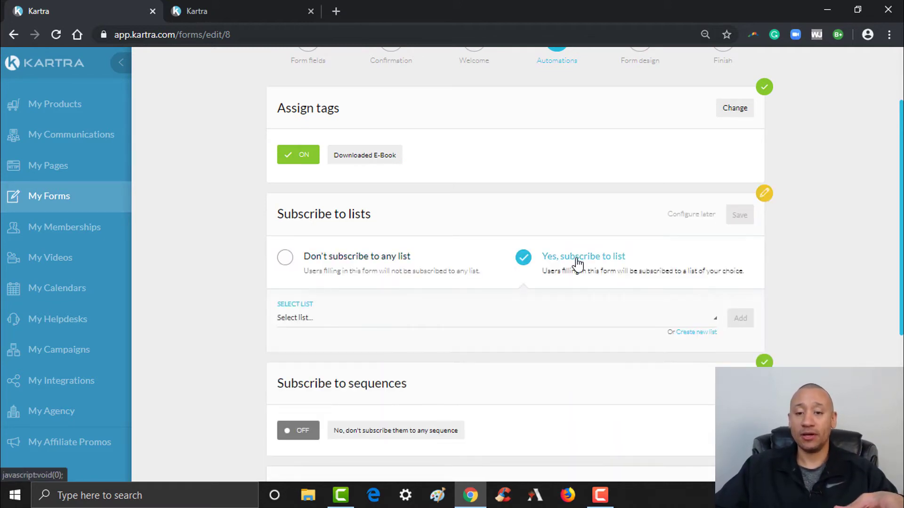
{"action": "left_click", "coordinate": [467, 315]}
{"action": "left_click", "coordinate": [354, 362]}
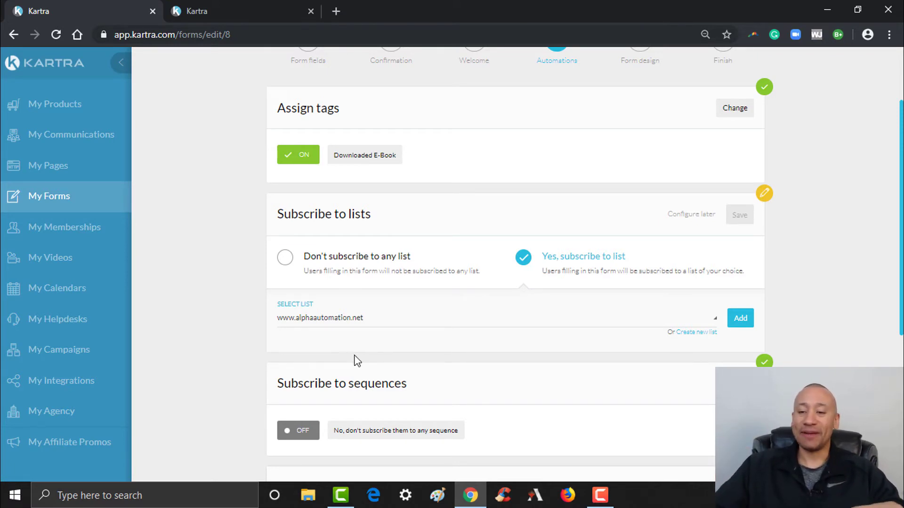
{"action": "left_click", "coordinate": [740, 319]}
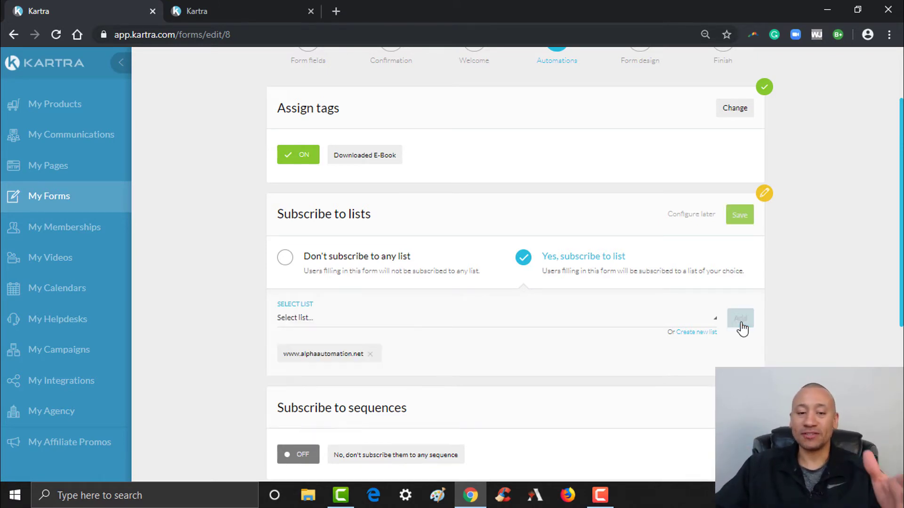
{"action": "left_click", "coordinate": [739, 216]}
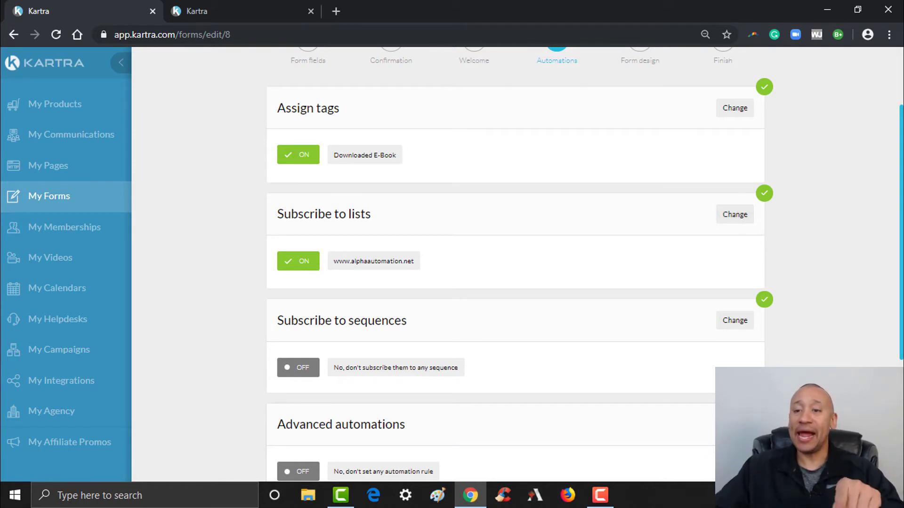
Step: Save the form automations and continue to the Form design step
{"action": "scroll", "coordinate": [901, 100], "scroll_direction": "up", "scroll_amount": 2}
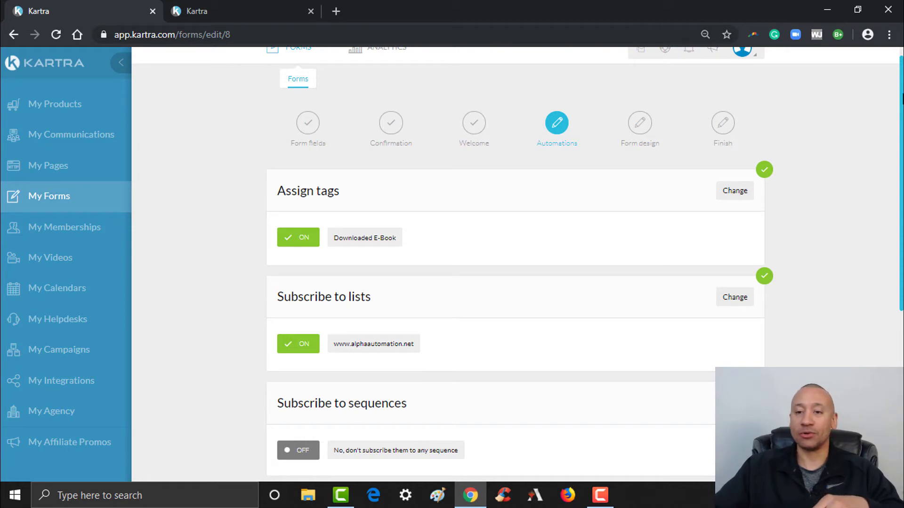
{"action": "scroll", "coordinate": [570, 431], "scroll_direction": "down", "scroll_amount": 6}
{"action": "left_click", "coordinate": [551, 338]}
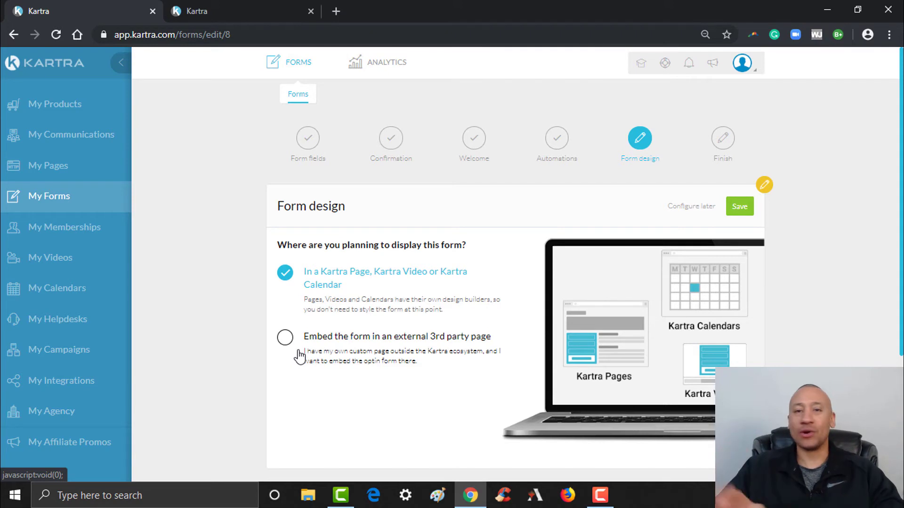
Step: Keep the form set for Kartra Pages, Videos or Calendars, save, and finish setup
{"action": "left_click", "coordinate": [738, 212]}
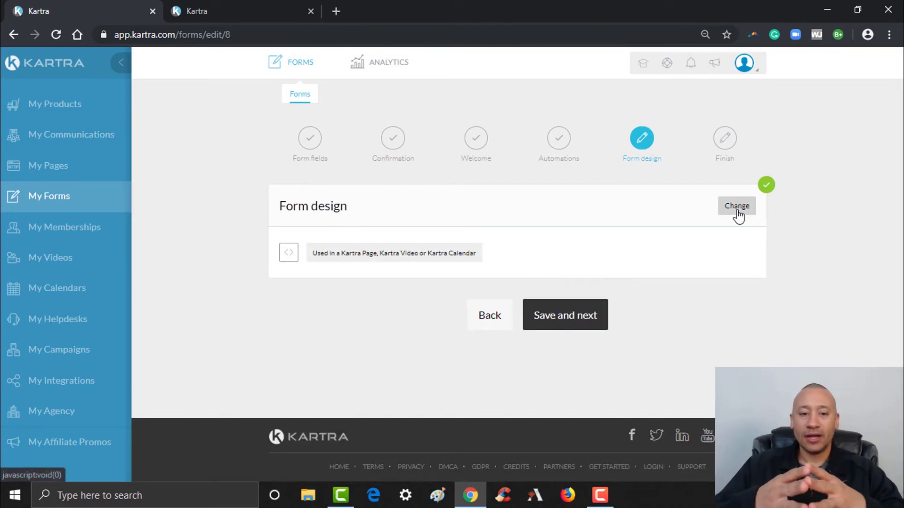
{"action": "left_click", "coordinate": [600, 327]}
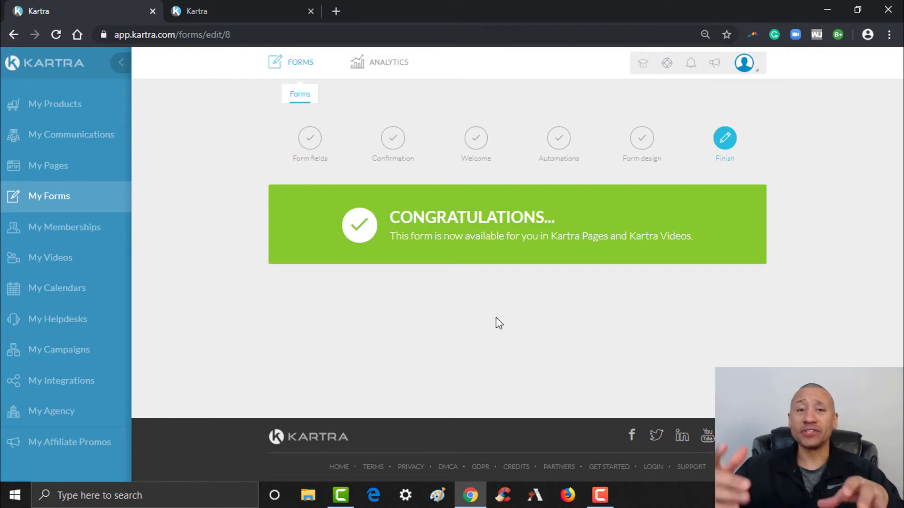
Step: Open the Download Free E-Book page in the page builder from the Pages list
{"action": "left_click", "coordinate": [63, 170]}
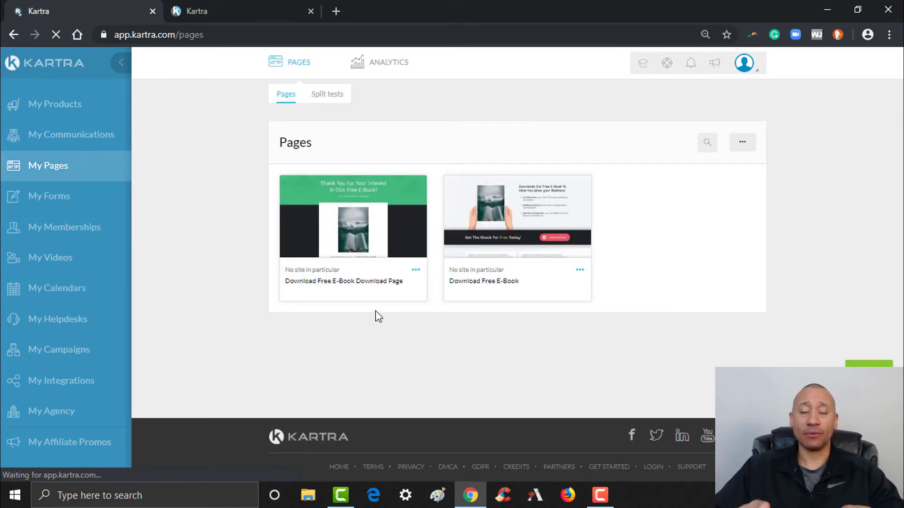
{"action": "left_click", "coordinate": [580, 274]}
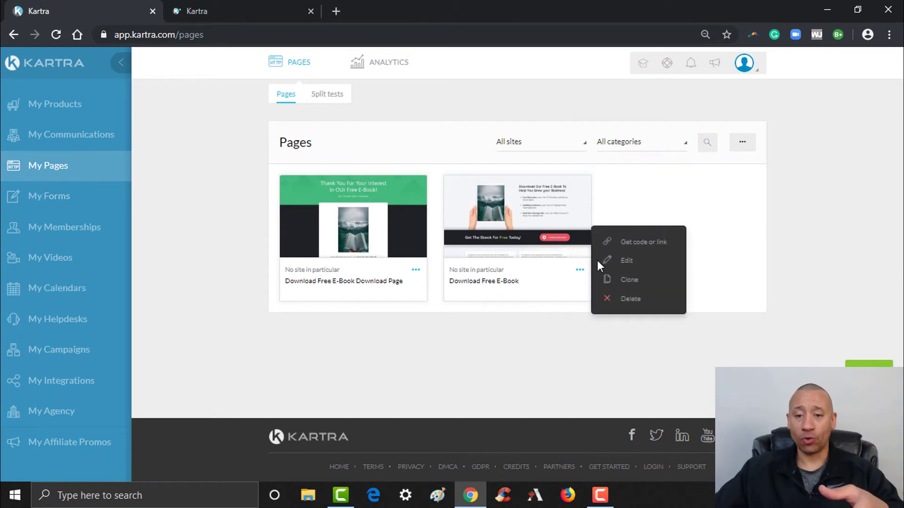
{"action": "left_click", "coordinate": [626, 262]}
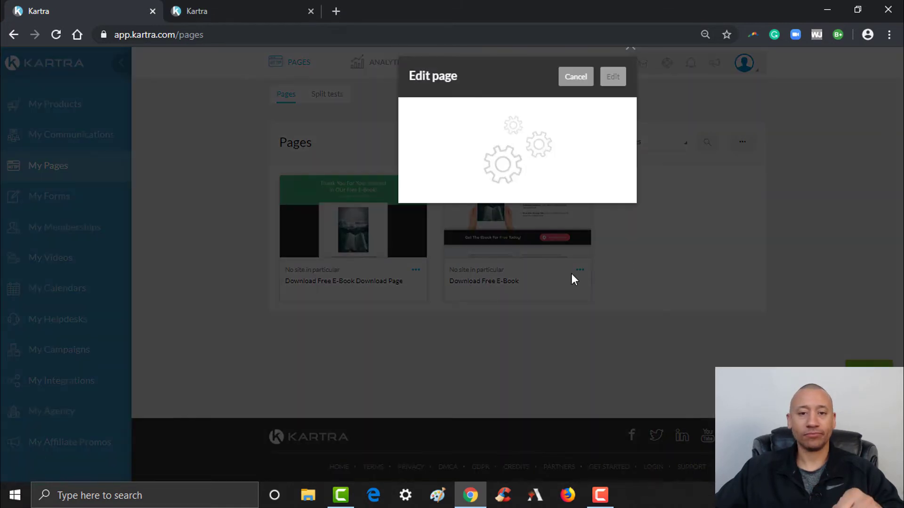
{"action": "left_click", "coordinate": [614, 88]}
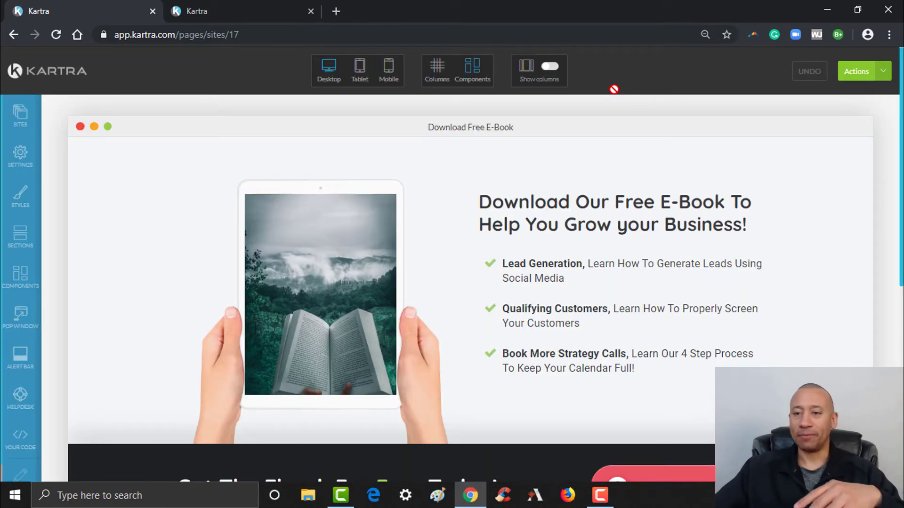
Step: Scroll down to the DOWNLOAD NOW button in the Get The Ebook For Free Today! banner
{"action": "scroll", "coordinate": [892, 120], "scroll_direction": "down", "scroll_amount": 3}
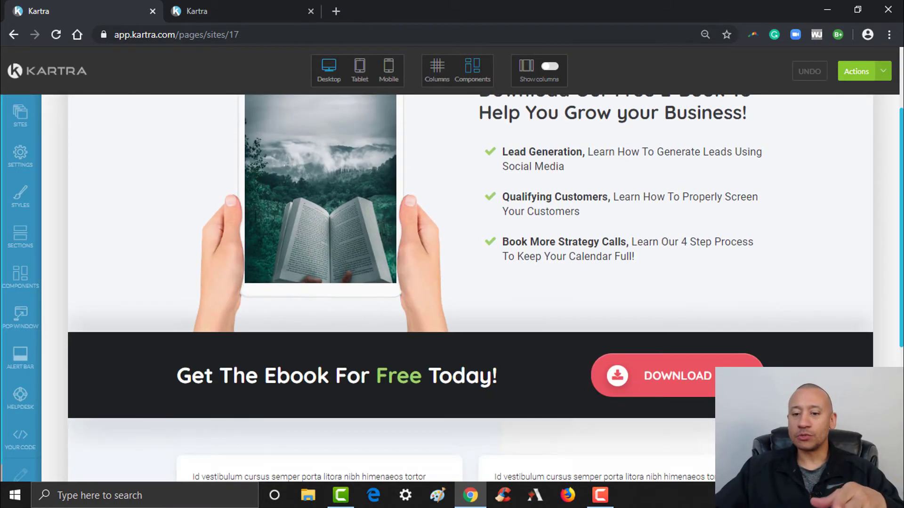
{"action": "scroll", "coordinate": [894, 184], "scroll_direction": "down", "scroll_amount": 2}
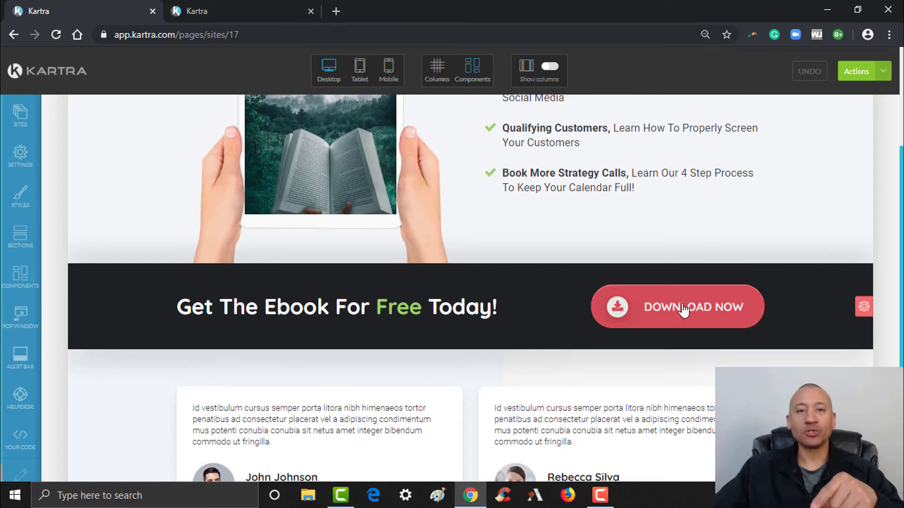
{"action": "mouse_move", "coordinate": [685, 311]}
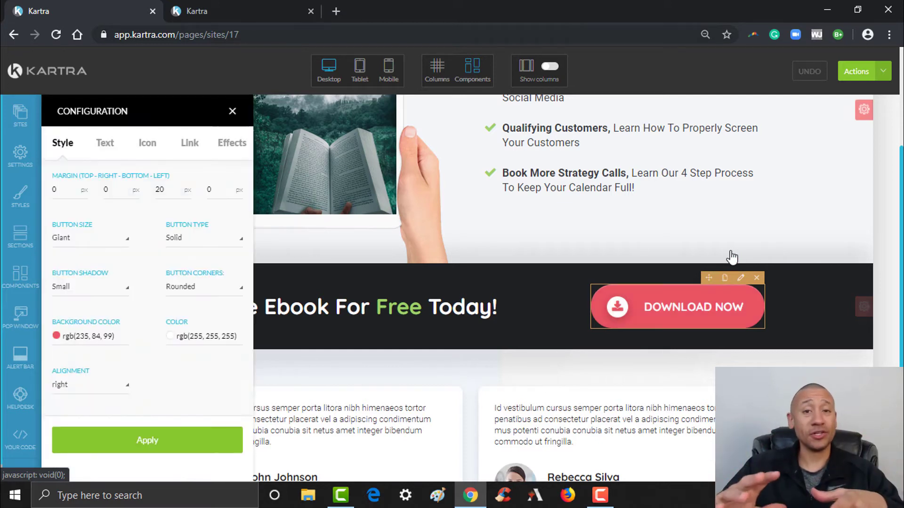
Step: Make the button pop an opt-in form using the Subscribe to Newsletter template
{"action": "left_click", "coordinate": [191, 146]}
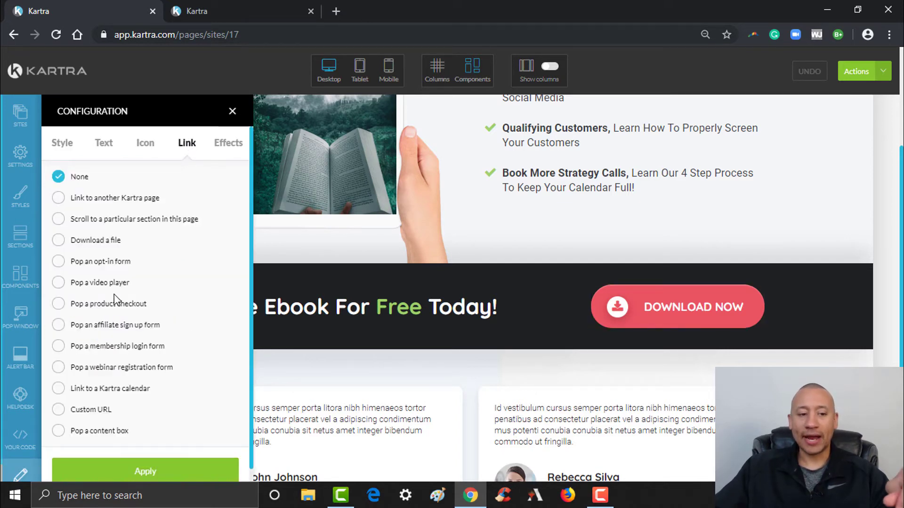
{"action": "left_click", "coordinate": [59, 262]}
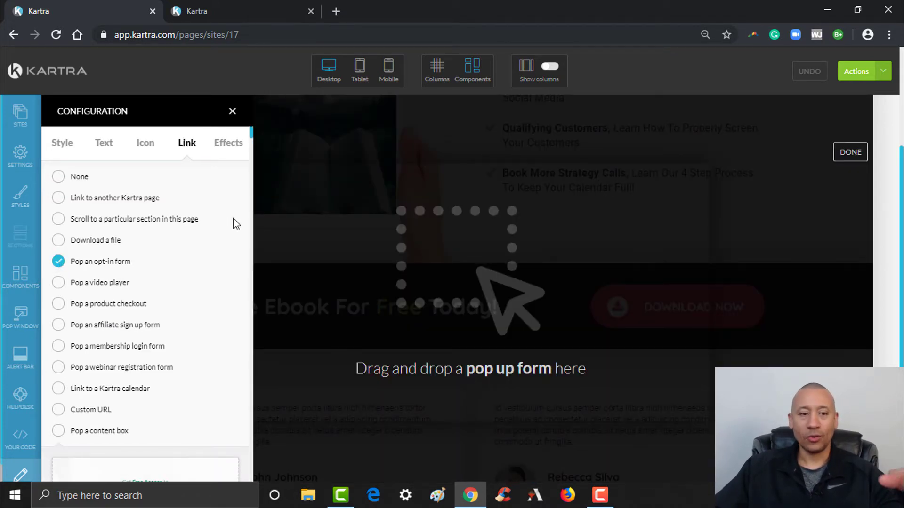
{"action": "left_click_drag", "start_coordinate": [251, 134], "coordinate": [253, 176]}
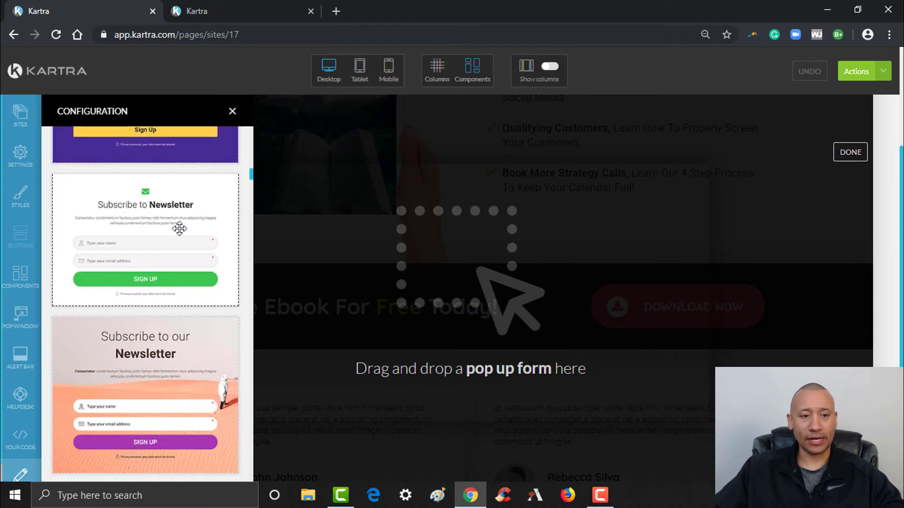
{"action": "left_click_drag", "start_coordinate": [163, 239], "coordinate": [453, 202]}
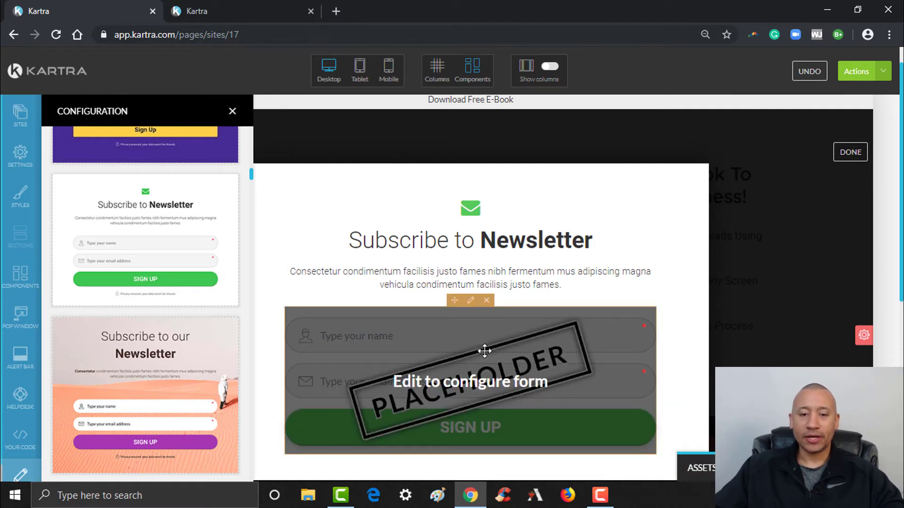
Step: Link the popup's form to the Downloaded E-Book opt-in form and apply it
{"action": "left_click", "coordinate": [472, 302]}
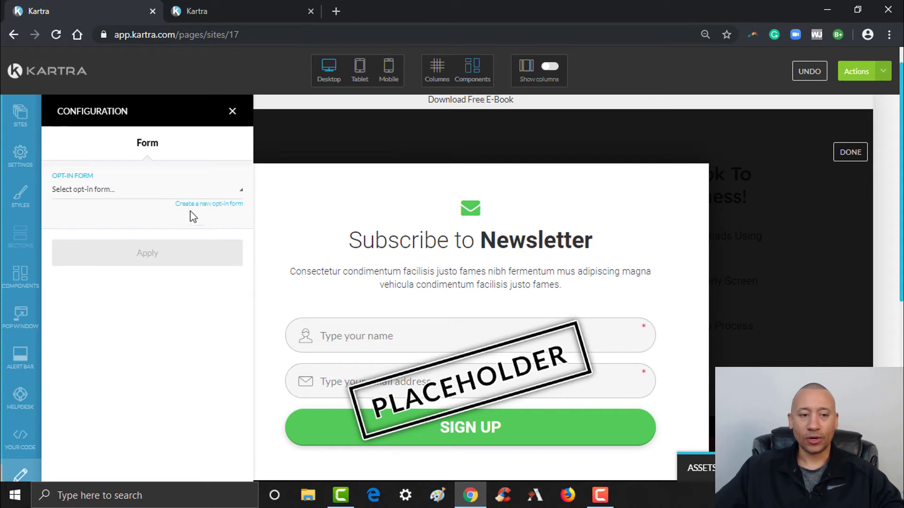
{"action": "left_click", "coordinate": [137, 192]}
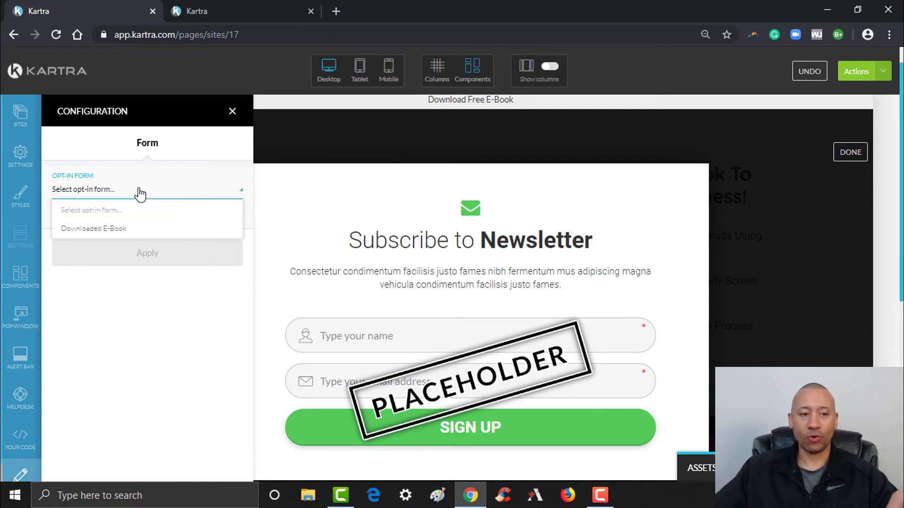
{"action": "left_click", "coordinate": [116, 230]}
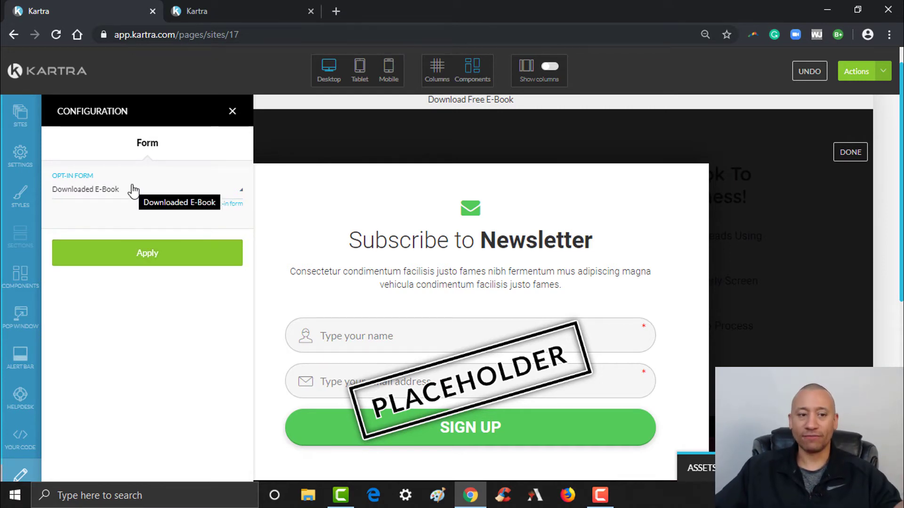
{"action": "left_click", "coordinate": [137, 257]}
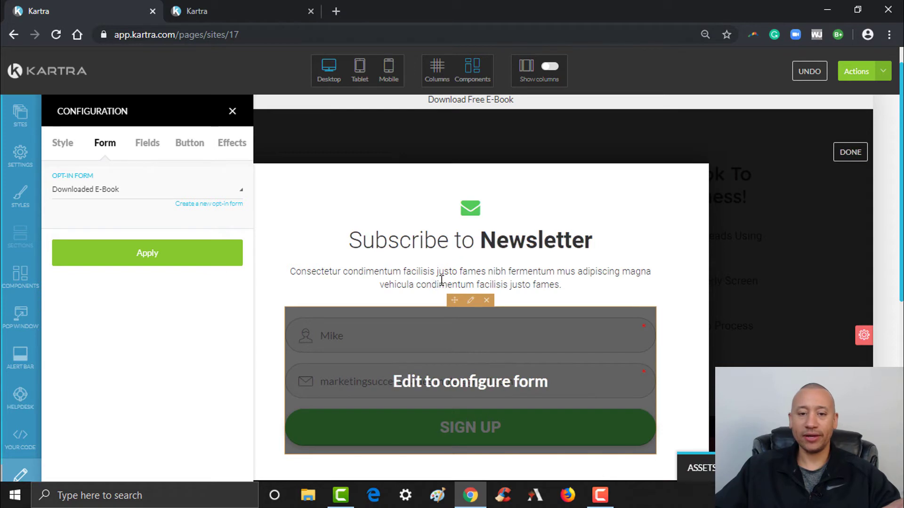
{"action": "left_click", "coordinate": [232, 111]}
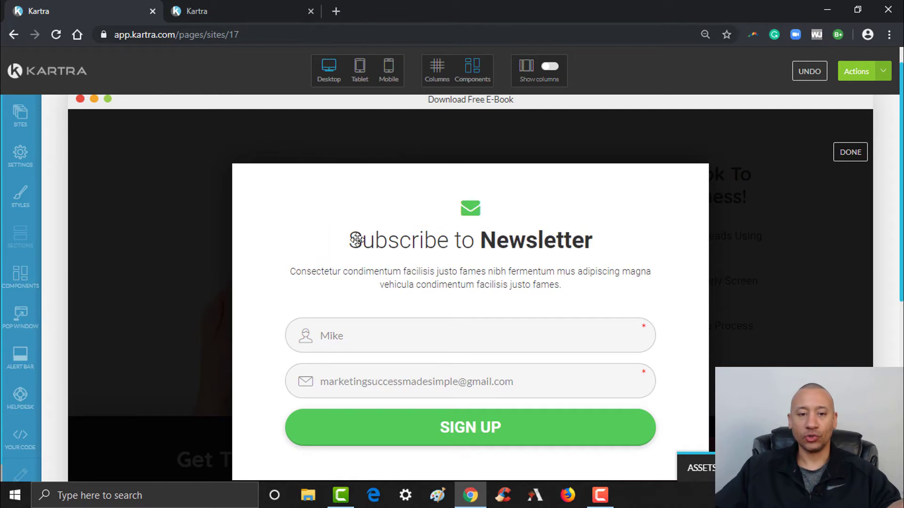
Step: Remove the envelope icon and change the popup headline to 'Download Free Ebook Now!'
{"action": "triple_click", "coordinate": [432, 228]}
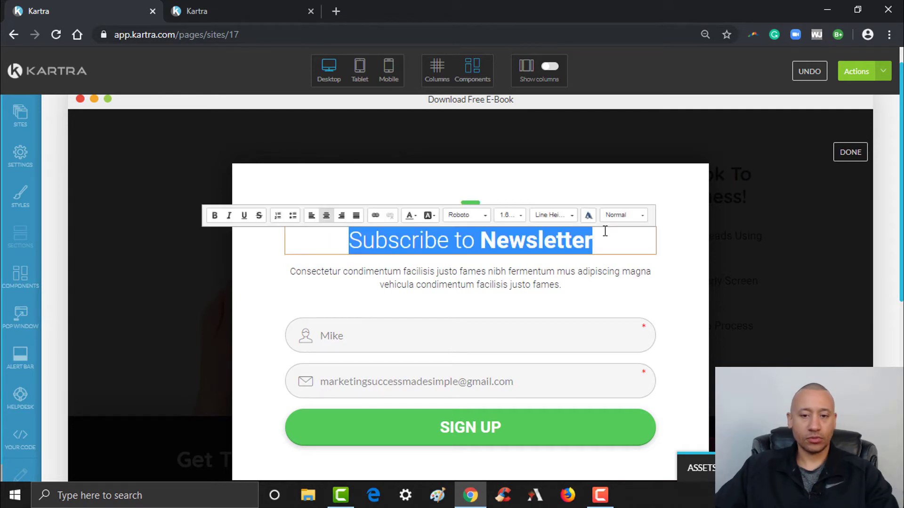
{"action": "left_click", "coordinate": [526, 272]}
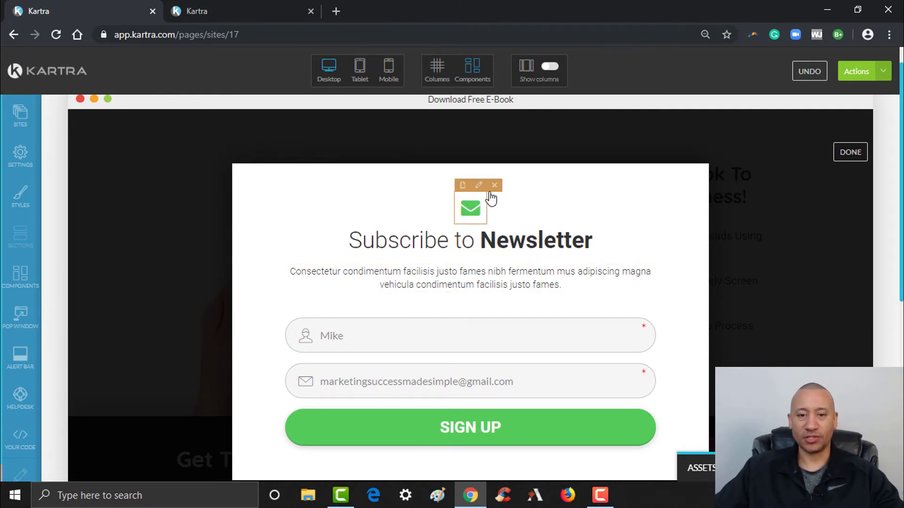
{"action": "left_click", "coordinate": [494, 185]}
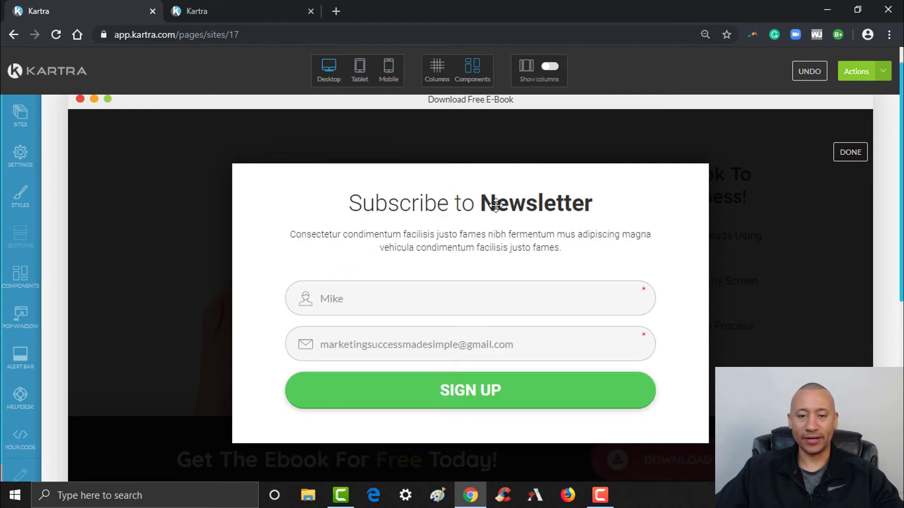
{"action": "left_click", "coordinate": [486, 193]}
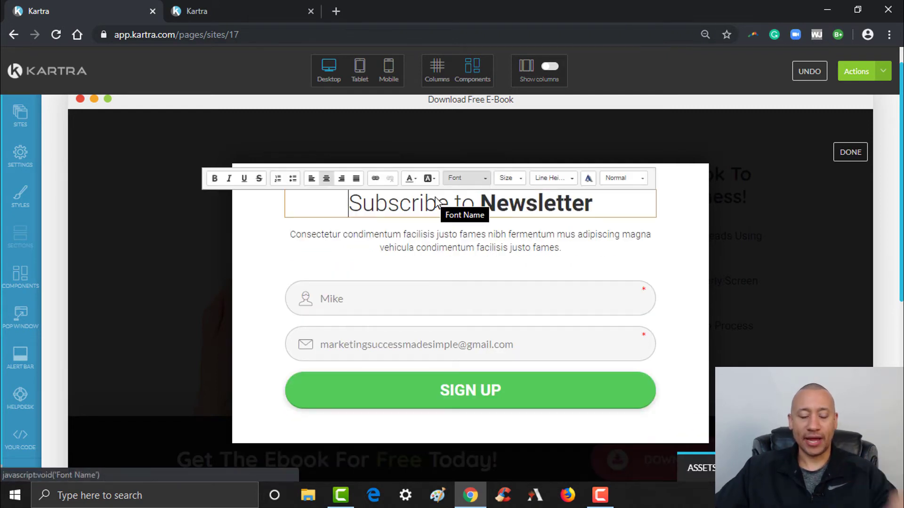
{"action": "type", "text": "Dow"}
{"action": "type", "text": "nload Fre"}
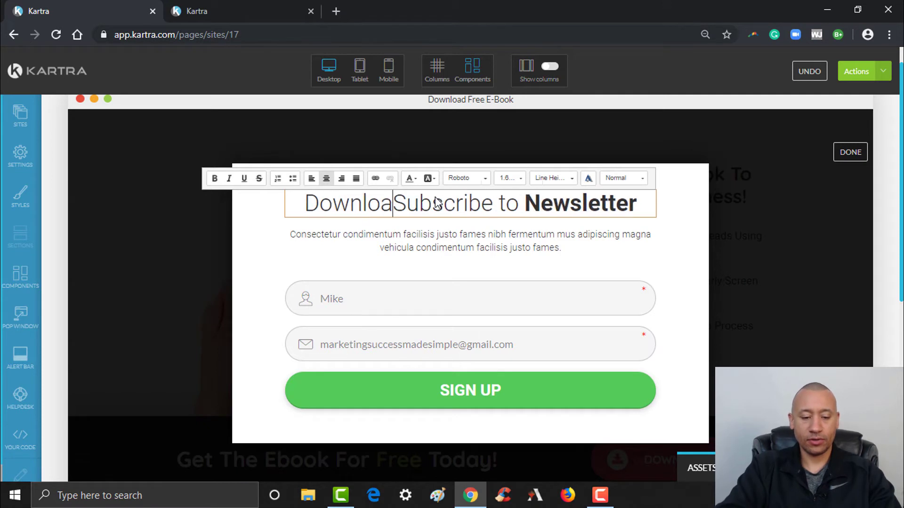
{"action": "type", "text": "e Ebook "}
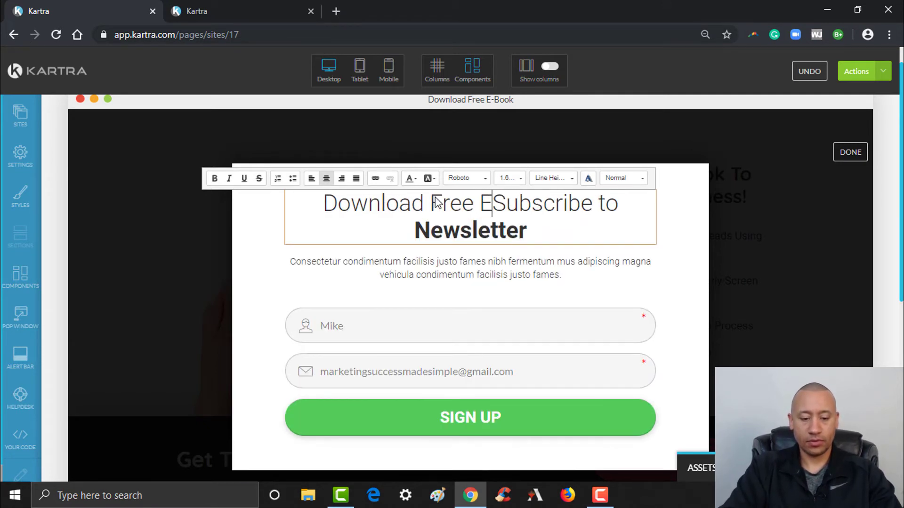
{"action": "type", "text": "Now!"}
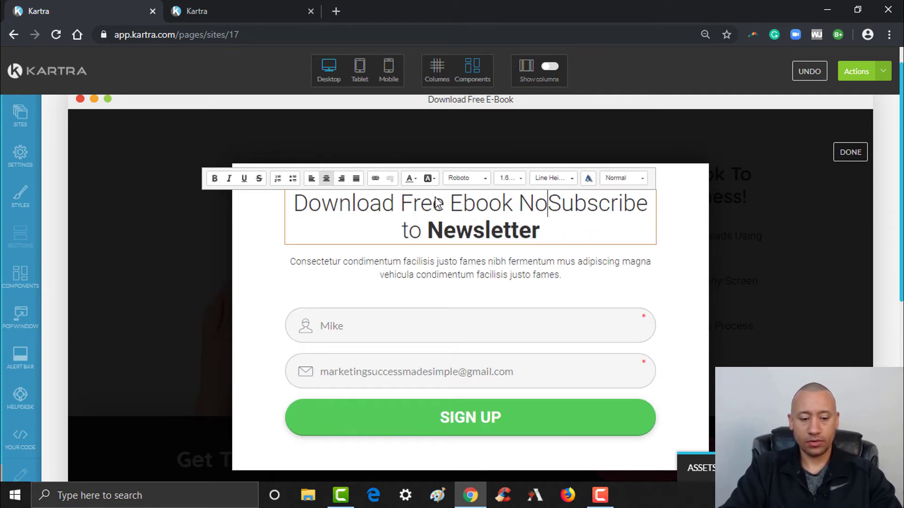
{"action": "key", "text": "Delete"}
{"action": "key", "text": "Delete"}
{"action": "key", "text": "Delete"}
{"action": "key", "text": "Delete"}
{"action": "key", "text": "Delete"}
{"action": "key", "text": "Delete"}
{"action": "key", "text": "Delete"}
{"action": "key", "text": "Delete"}
{"action": "key", "text": "Delete"}
{"action": "key", "text": "Delete"}
{"action": "key", "text": "Delete"}
{"action": "key", "text": "Delete"}
{"action": "key", "text": "Delete"}
{"action": "key", "text": "Delete"}
{"action": "key", "text": "Delete"}
{"action": "key", "text": "Delete"}
{"action": "key", "text": "Delete"}
{"action": "key", "text": "Delete"}
{"action": "key", "text": "Delete"}
{"action": "key", "text": "Delete"}
{"action": "key", "text": "Delete"}
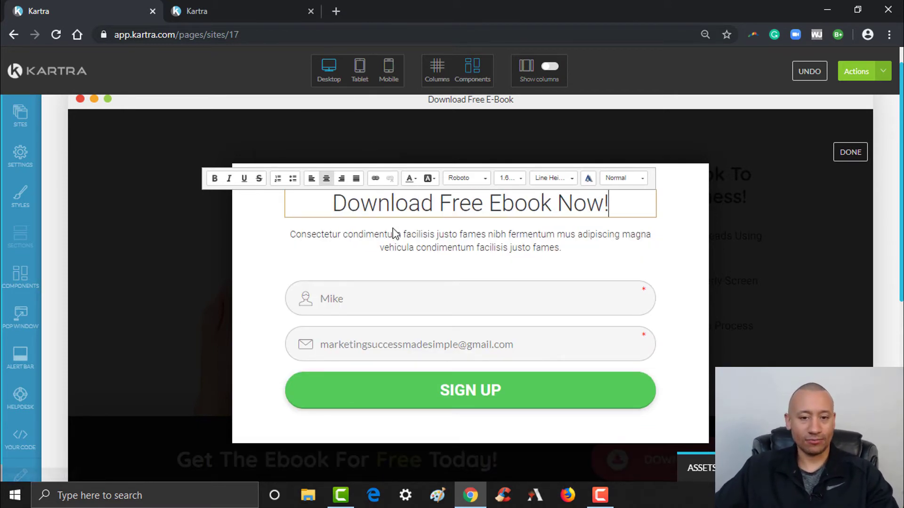
Step: Replace the paragraph with 'Fill Out the Form Below To Gain Instant Access!!'
{"action": "mouse_move", "coordinate": [398, 231]}
{"action": "left_click", "coordinate": [489, 227]}
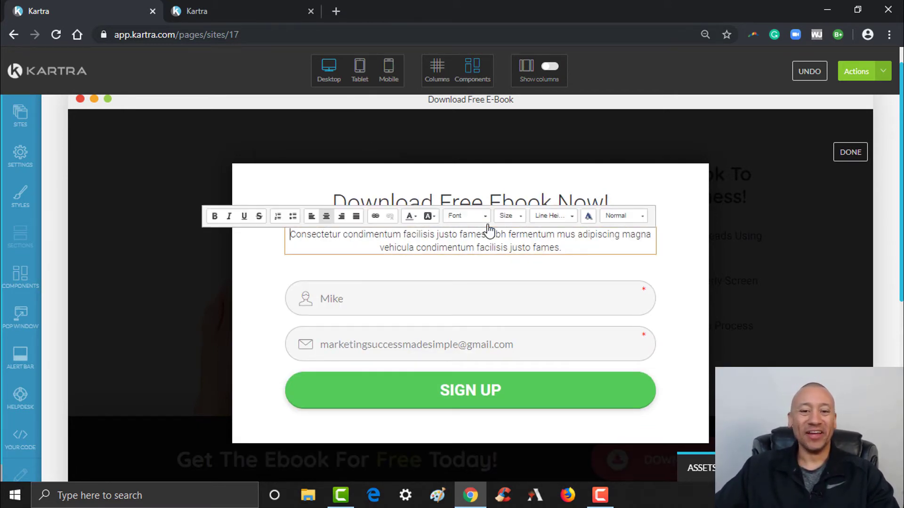
{"action": "key", "text": "ctrl+a"}
{"action": "key", "text": "Delete"}
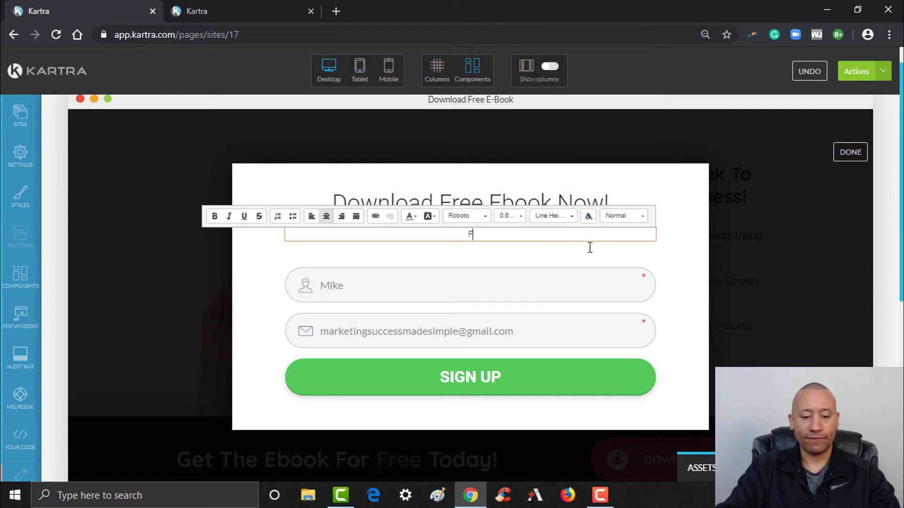
{"action": "type", "text": "Fill Out the Fo"}
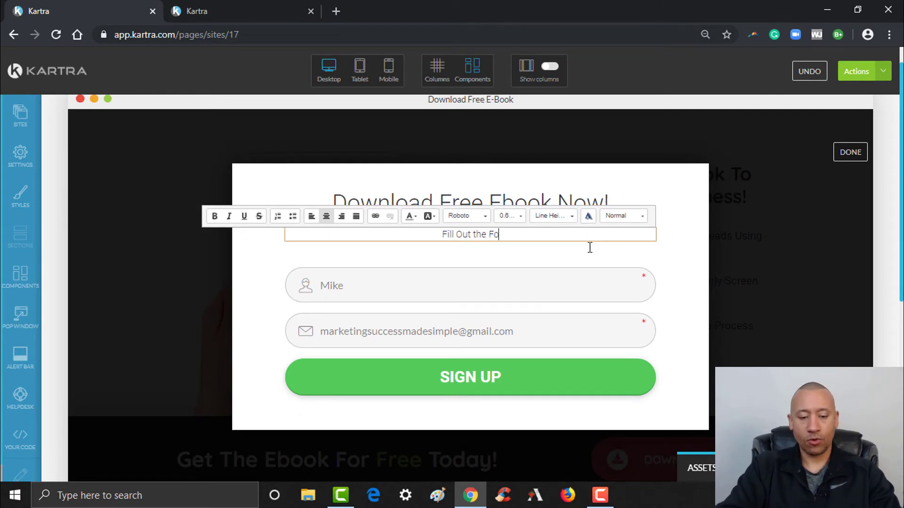
{"action": "type", "text": "rm Below To "}
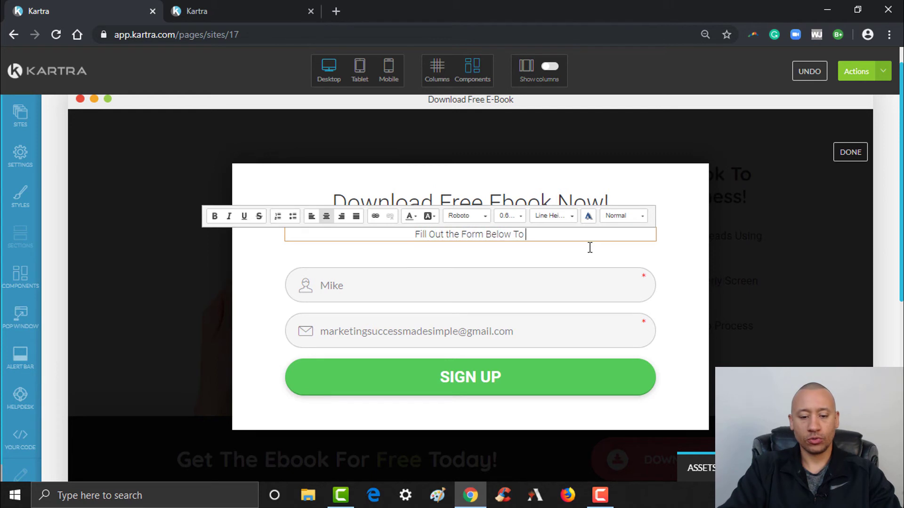
{"action": "type", "text": "Gain Instant "}
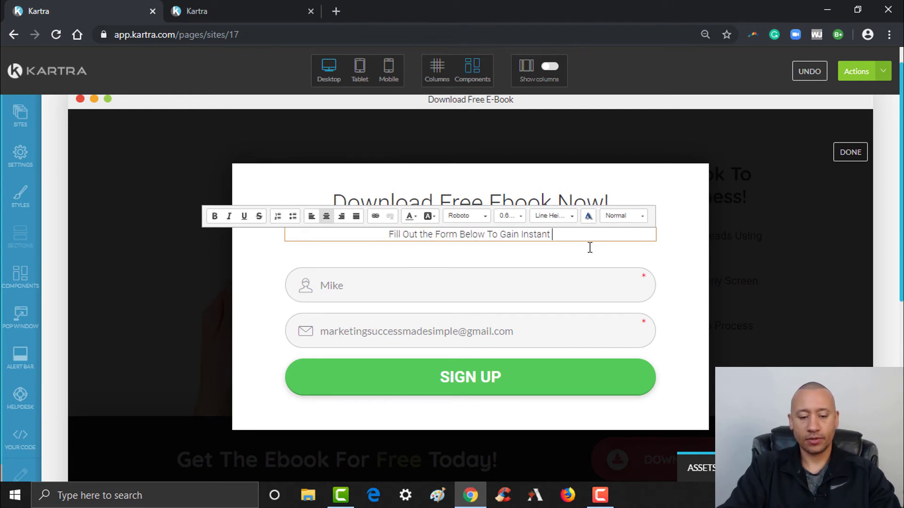
{"action": "type", "text": "Access!!"}
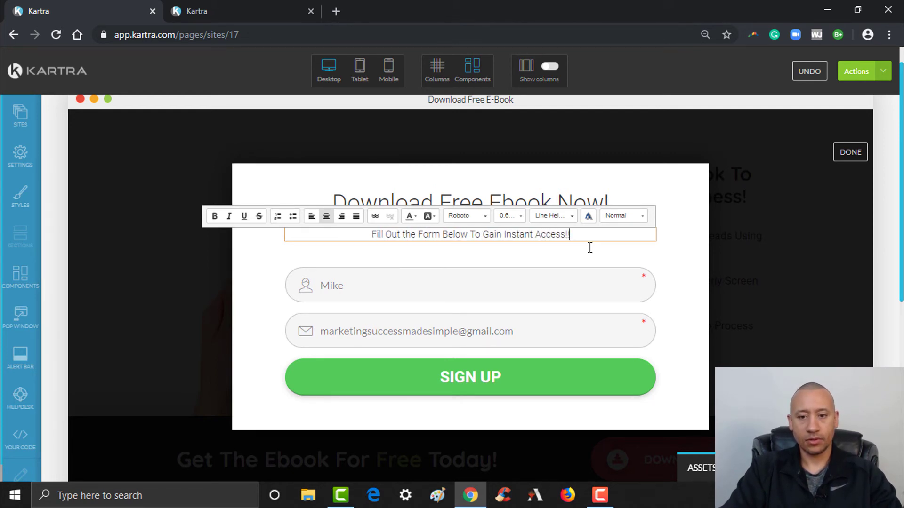
{"action": "left_click", "coordinate": [262, 165]}
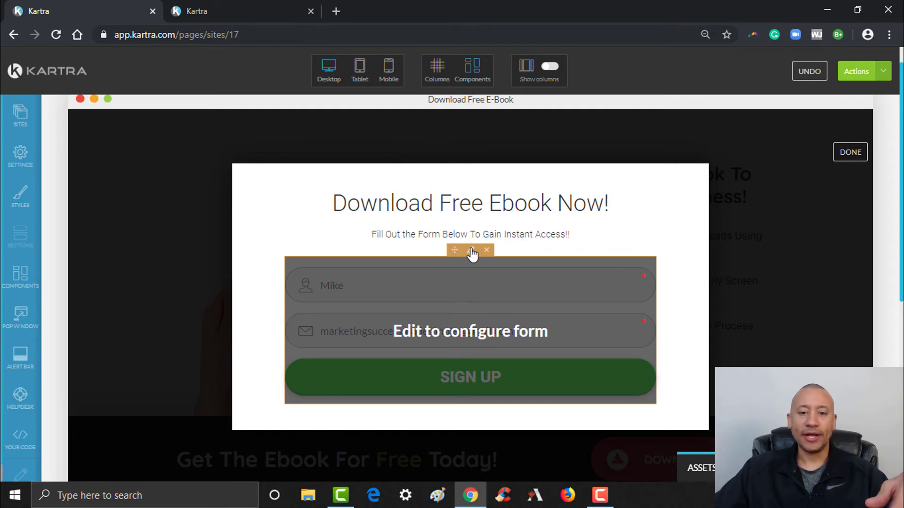
Step: Change the popup's SIGN UP button text to 'Give Me Instant Access!' and apply it
{"action": "left_click", "coordinate": [472, 251]}
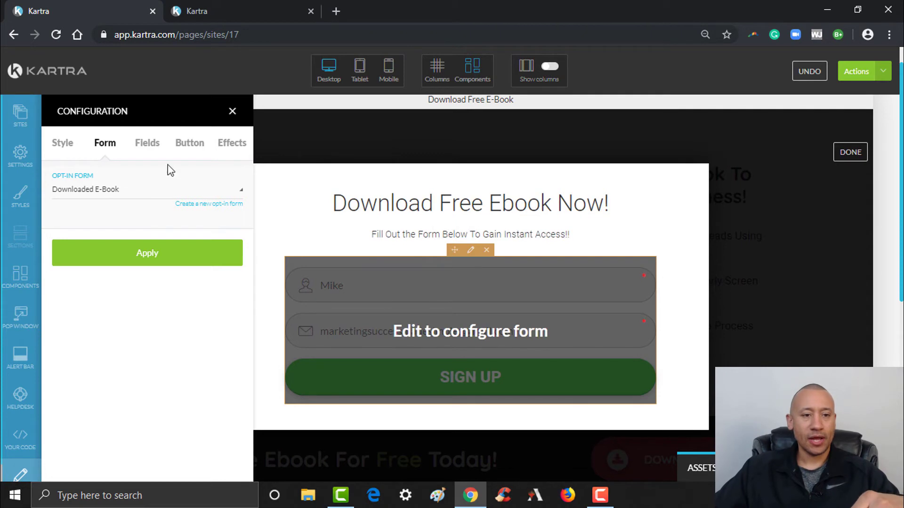
{"action": "left_click", "coordinate": [183, 145]}
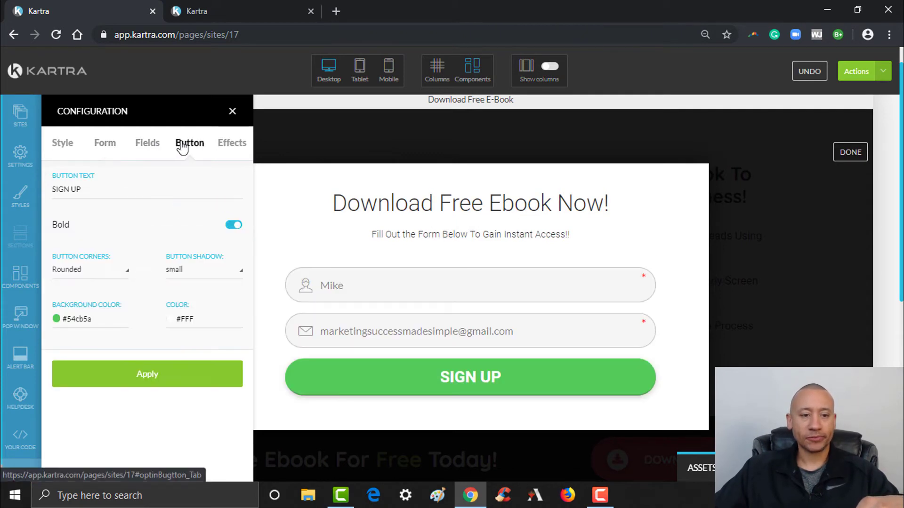
{"action": "left_click_drag", "start_coordinate": [123, 191], "coordinate": [41, 185]}
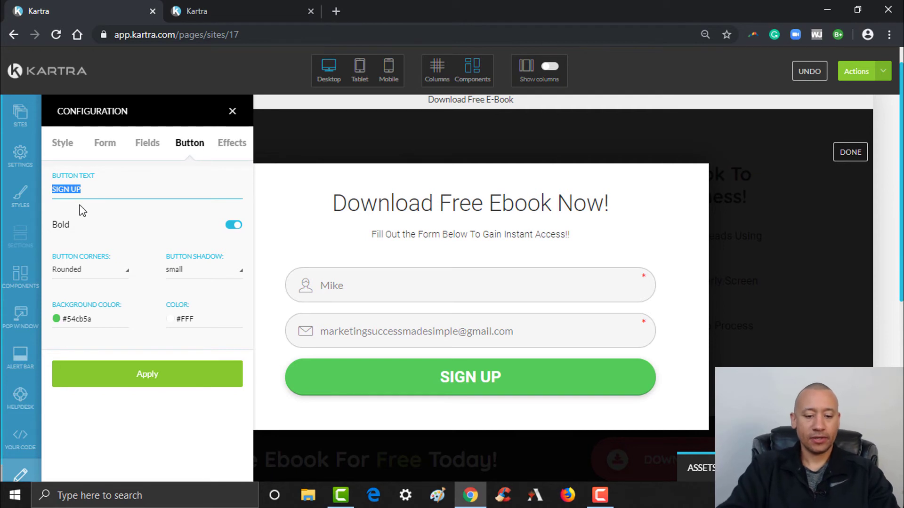
{"action": "type", "text": "Give Me Instant Acc"}
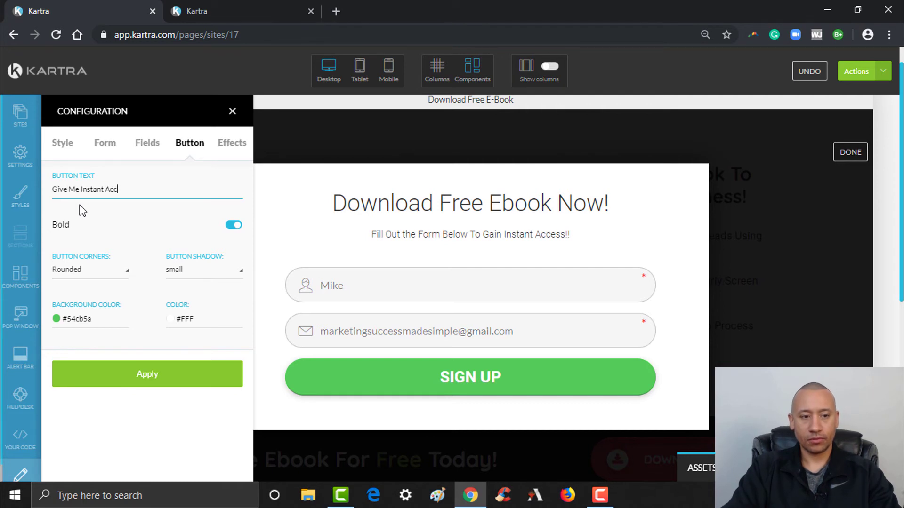
{"action": "type", "text": "ess!"}
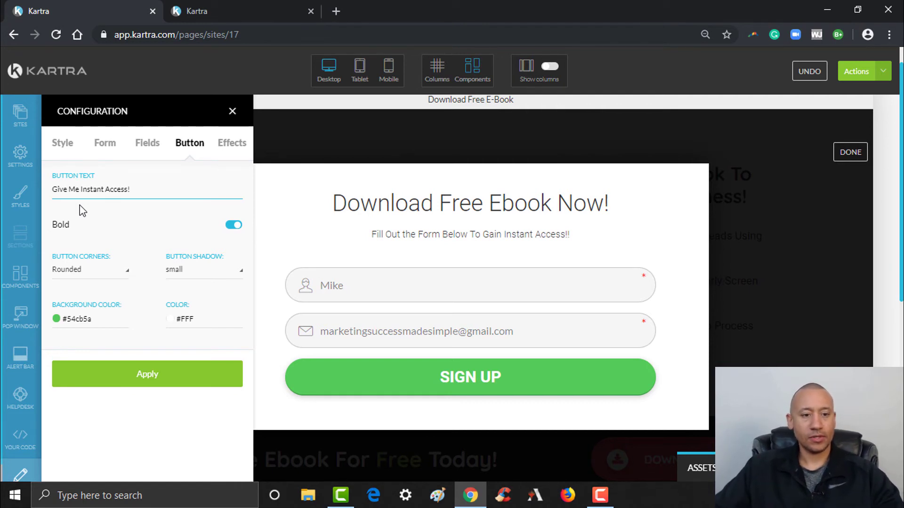
{"action": "left_click", "coordinate": [171, 373]}
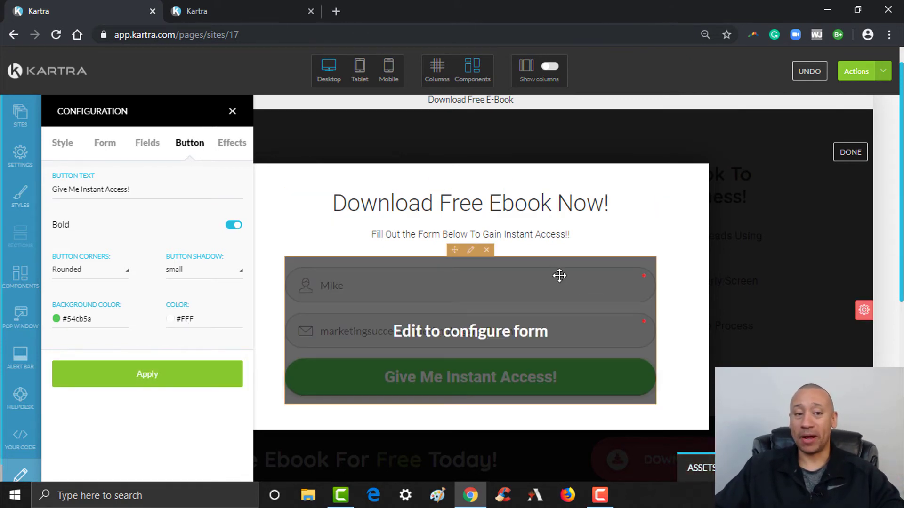
{"action": "left_click", "coordinate": [233, 113]}
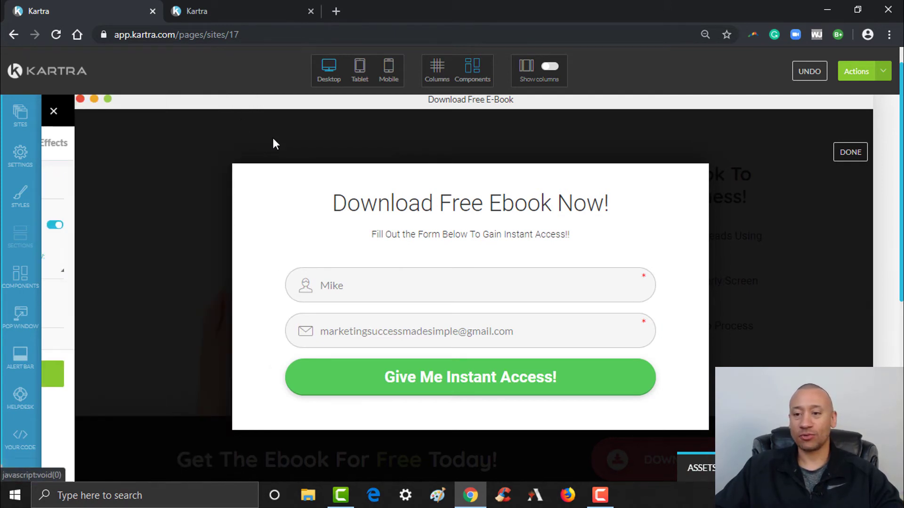
Step: Close the popup editor, save the page's progress, and choose Publish live
{"action": "left_click", "coordinate": [857, 155]}
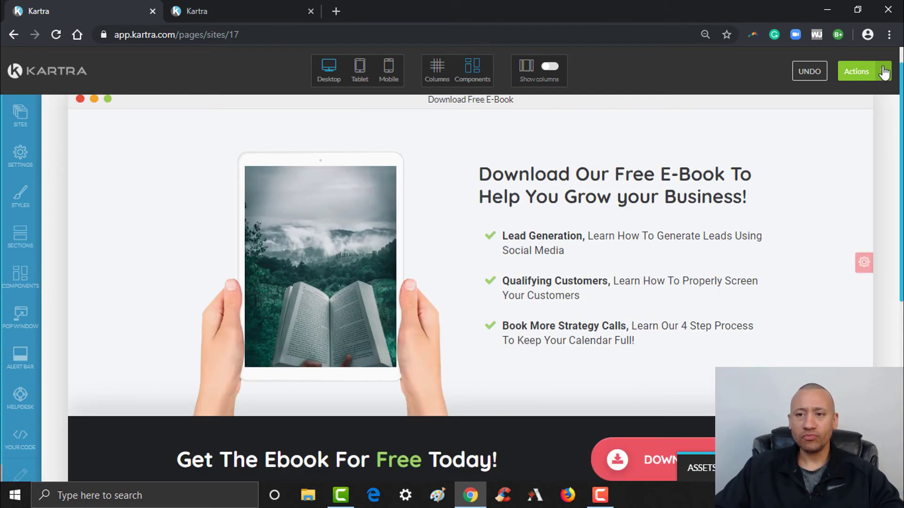
{"action": "left_click", "coordinate": [873, 78]}
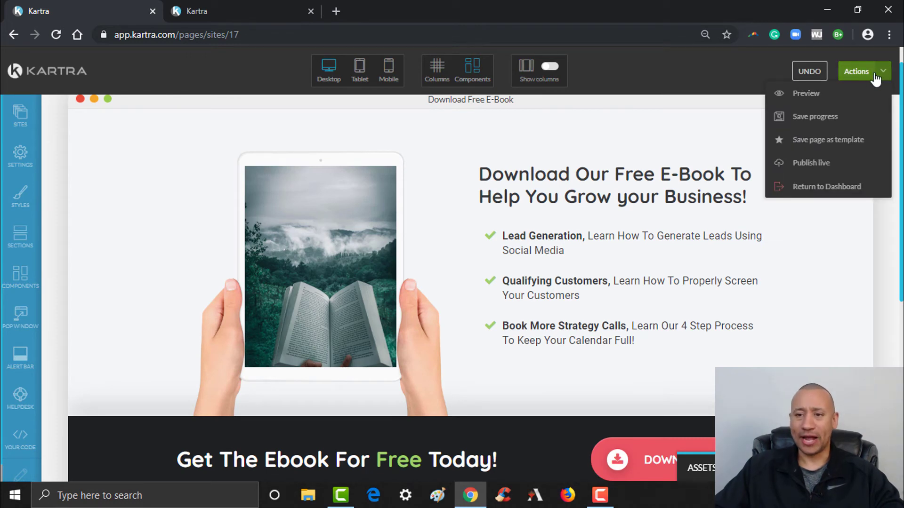
{"action": "left_click", "coordinate": [828, 126]}
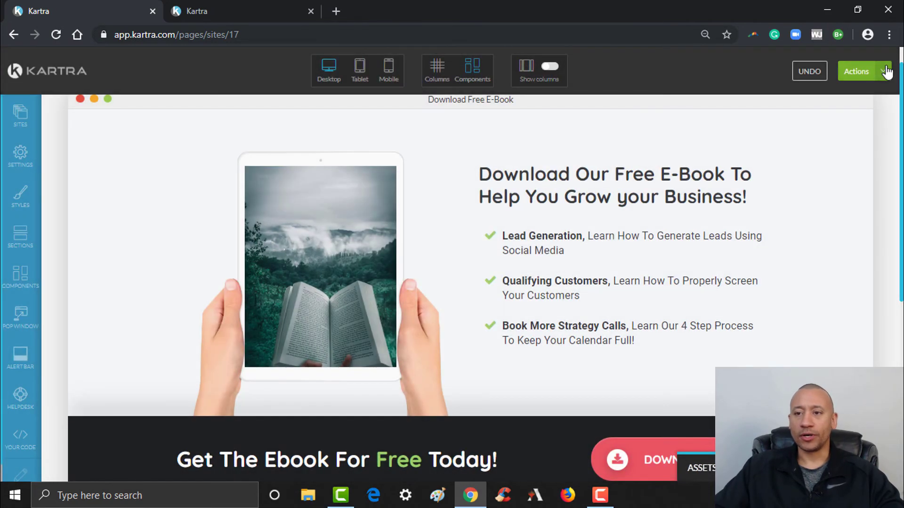
{"action": "left_click", "coordinate": [883, 72]}
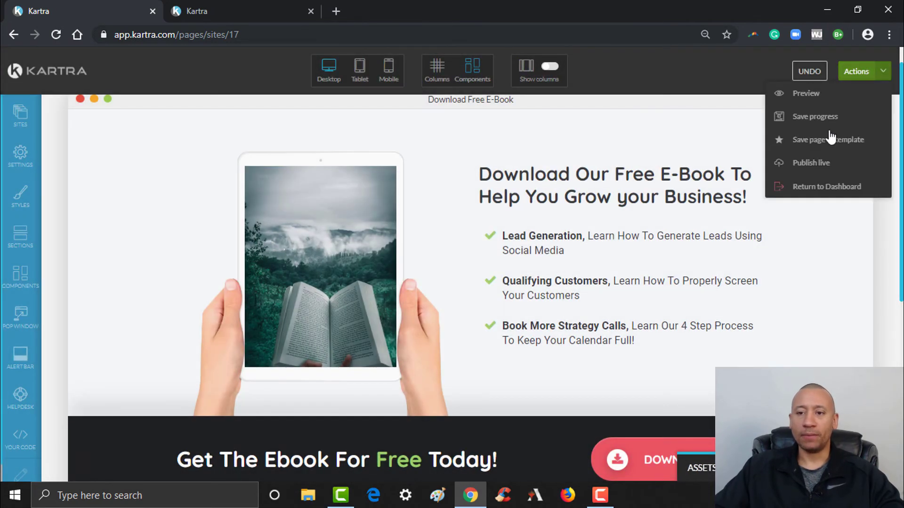
{"action": "left_click", "coordinate": [814, 164]}
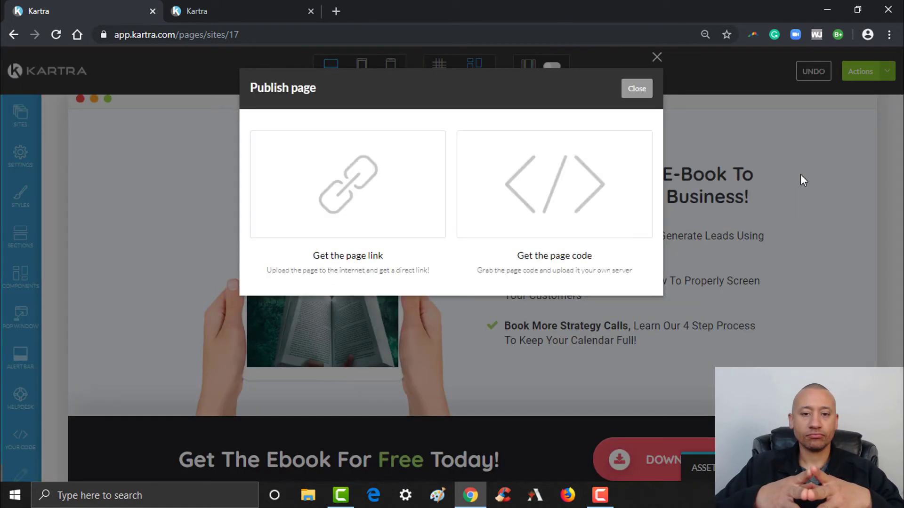
Step: Get and copy the published page's direct link, then open a new browser tab
{"action": "left_click", "coordinate": [357, 200]}
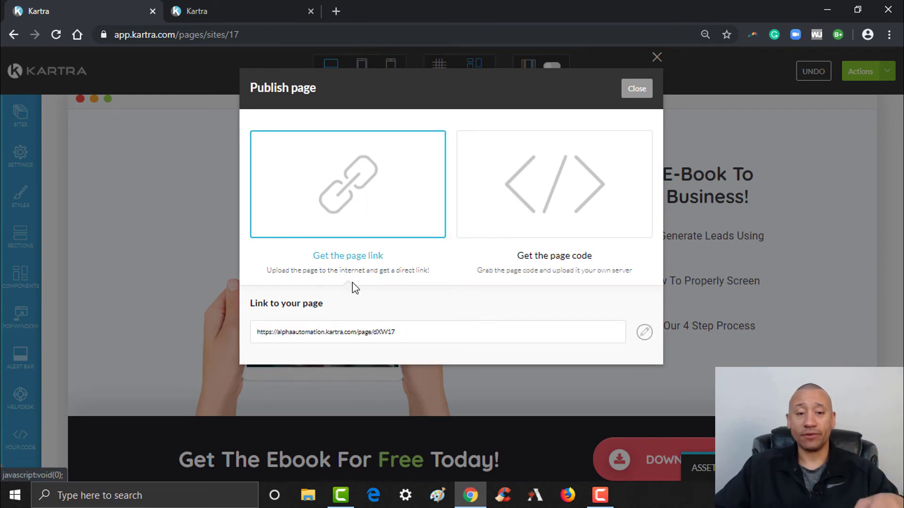
{"action": "left_click_drag", "start_coordinate": [419, 335], "coordinate": [263, 341]}
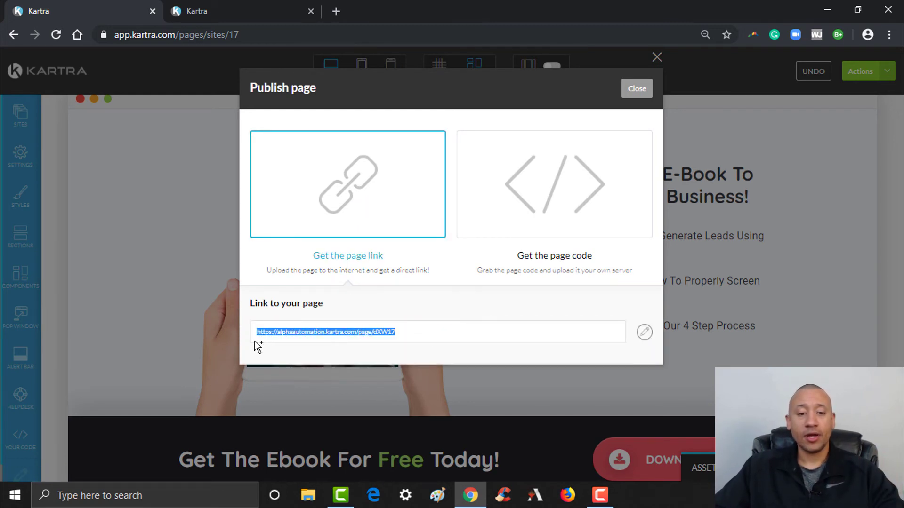
{"action": "left_click", "coordinate": [336, 11]}
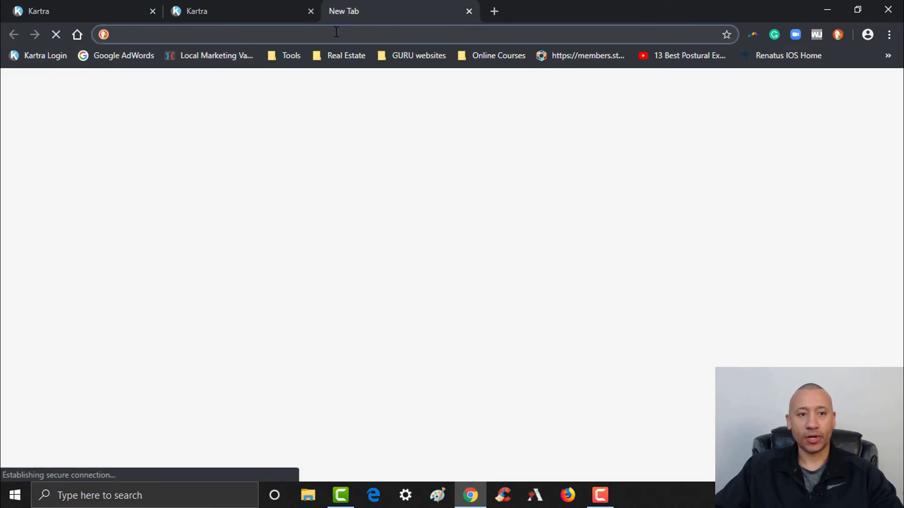
Step: Paste the page link into the new tab, load the live page, and scroll to the banner
{"action": "type", "text": "https://alphaautomation.kartra.com/page/dXW17"}
{"action": "key", "text": "Return"}
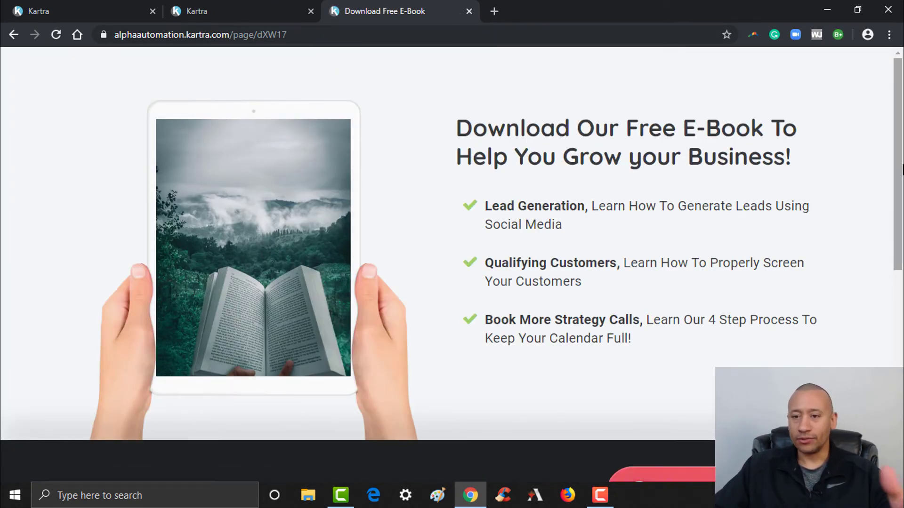
{"action": "scroll", "coordinate": [900, 162], "scroll_direction": "down", "scroll_amount": 3}
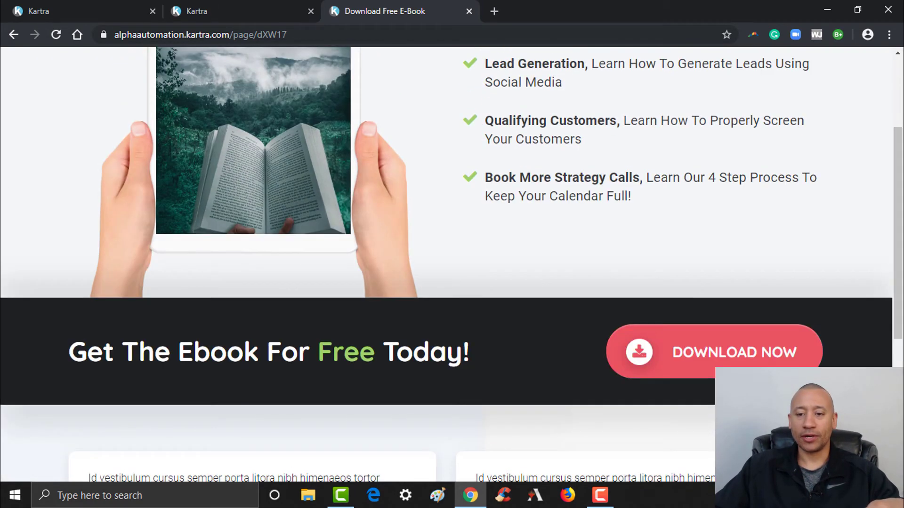
Step: Open the DOWNLOAD NOW popup on the live page and submit it as a test lead
{"action": "left_click", "coordinate": [714, 352]}
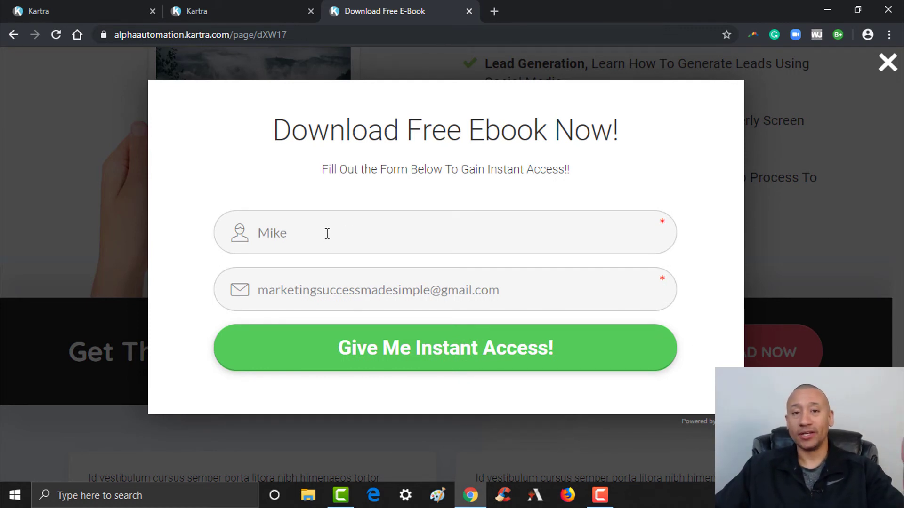
{"action": "left_click", "coordinate": [413, 353]}
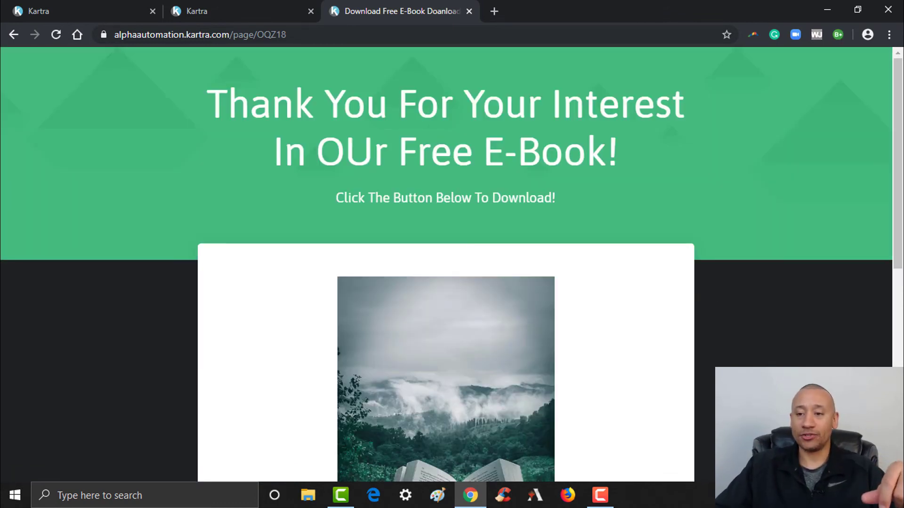
{"action": "scroll", "coordinate": [451, 263], "scroll_direction": "down", "scroll_amount": 10}
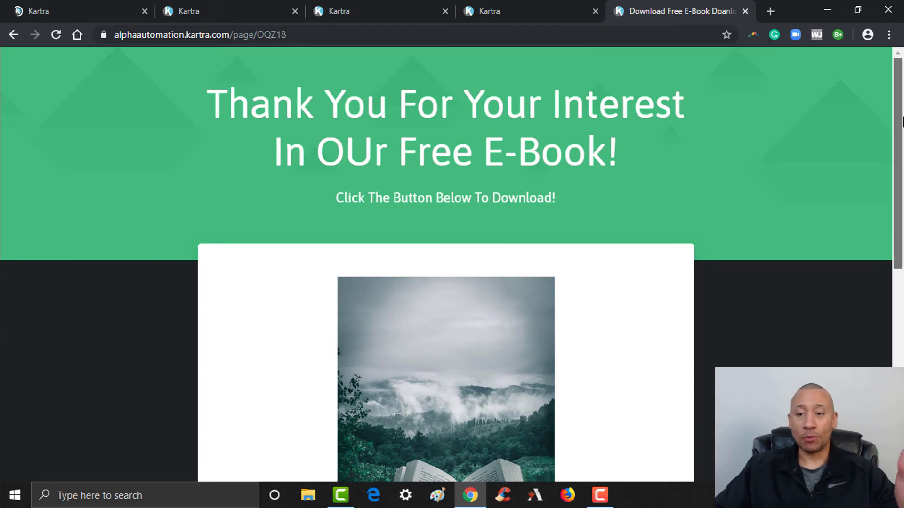
Step: Start the e-book download from the thank-you page's DOWNLOAD NOW button
{"action": "scroll", "coordinate": [659, 334], "scroll_direction": "down", "scroll_amount": 7}
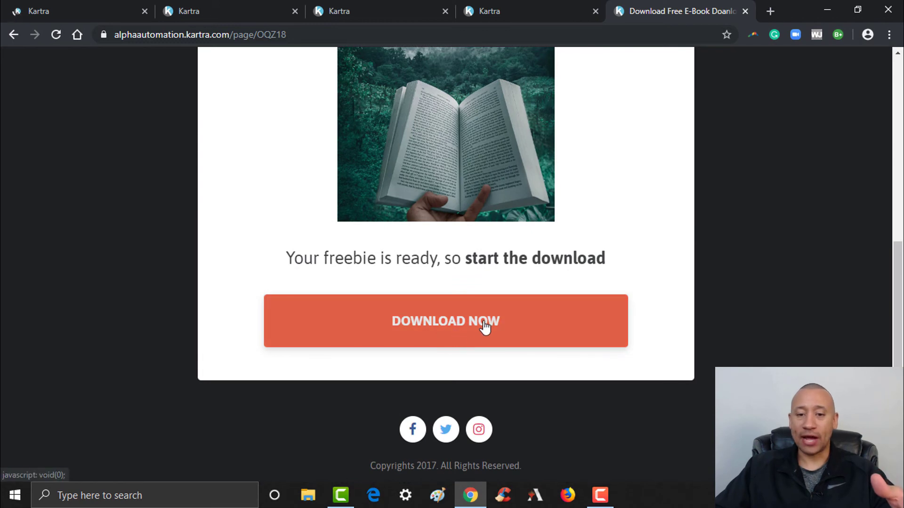
{"action": "left_click", "coordinate": [535, 329]}
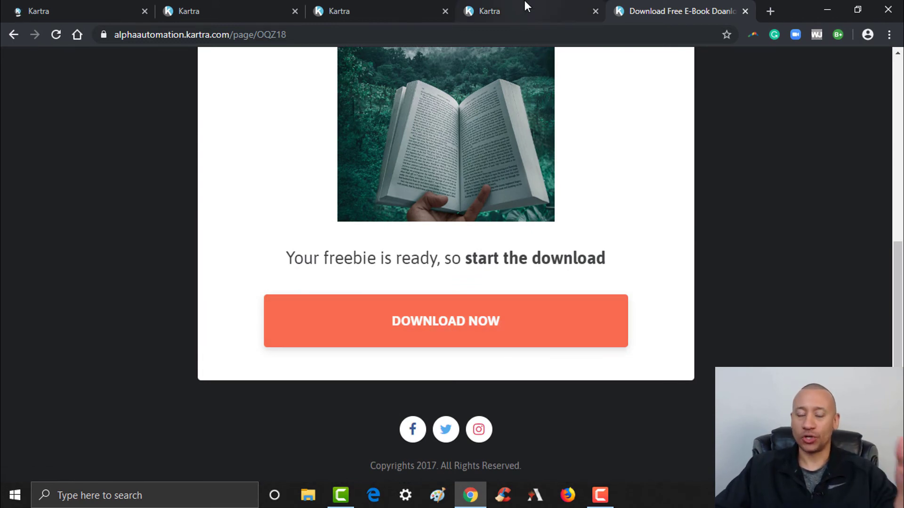
Step: Close the download tab, review the form's Automations step, and open the Lists page
{"action": "left_click", "coordinate": [745, 11]}
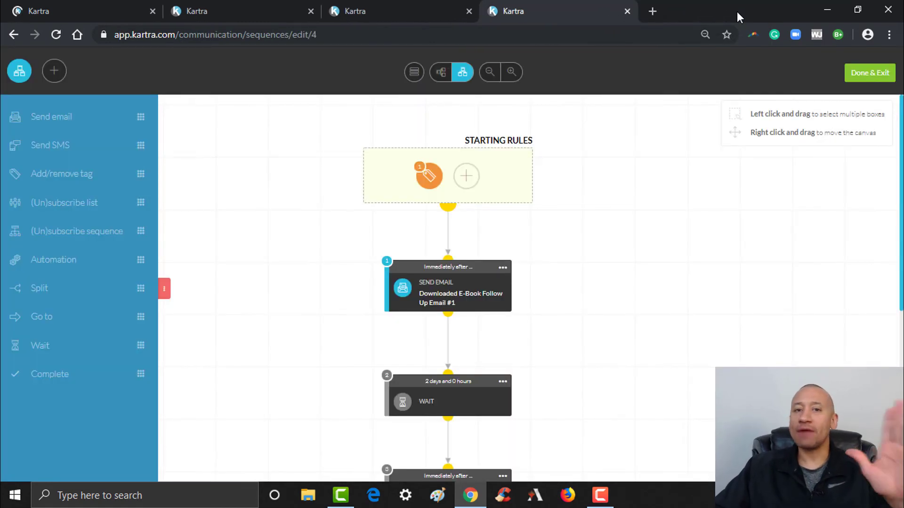
{"action": "left_click", "coordinate": [244, 6]}
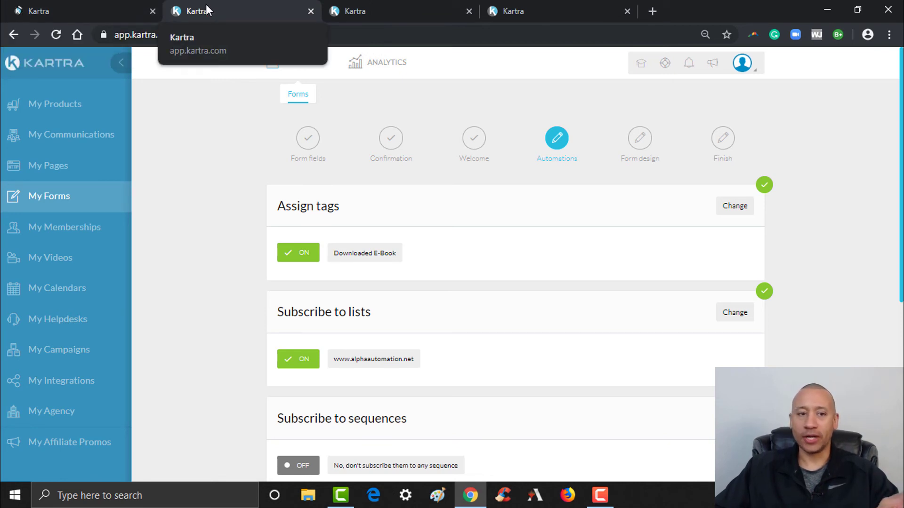
{"action": "scroll", "coordinate": [901, 201], "scroll_direction": "down", "scroll_amount": 5}
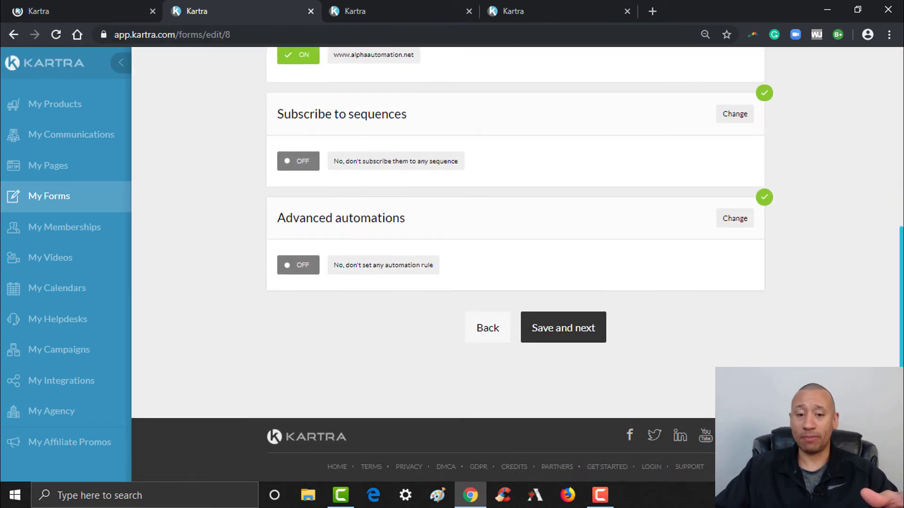
{"action": "scroll", "coordinate": [902, 200], "scroll_direction": "up", "scroll_amount": 5}
{"action": "scroll", "coordinate": [895, 243], "scroll_direction": "down", "scroll_amount": 2}
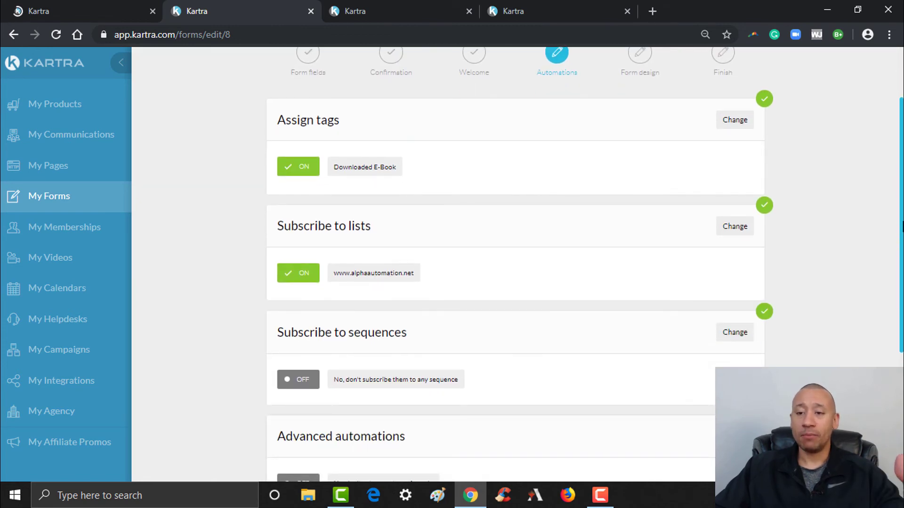
{"action": "scroll", "coordinate": [878, 199], "scroll_direction": "up", "scroll_amount": 1}
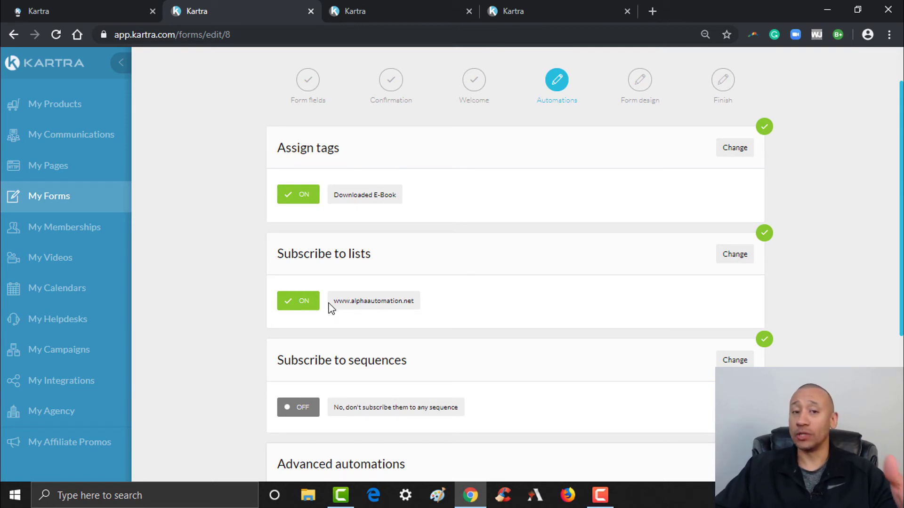
{"action": "left_click", "coordinate": [581, 6]}
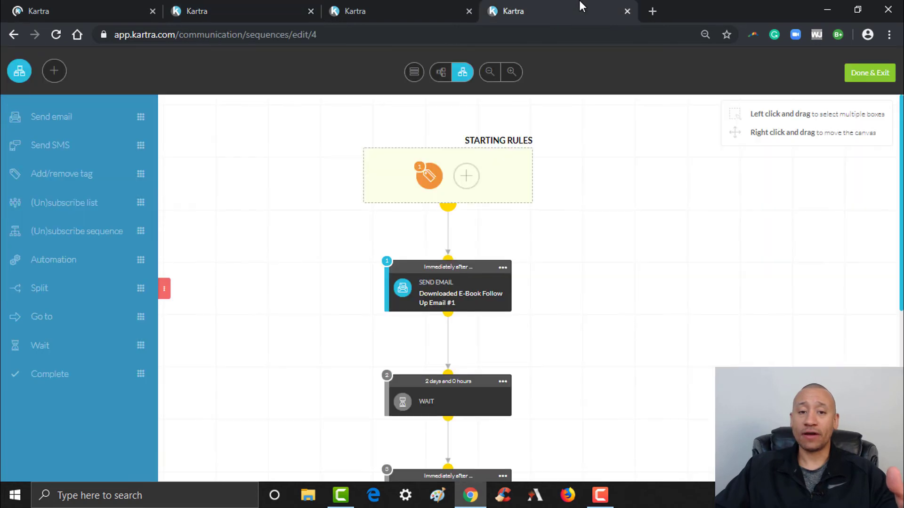
{"action": "left_click", "coordinate": [330, 12]}
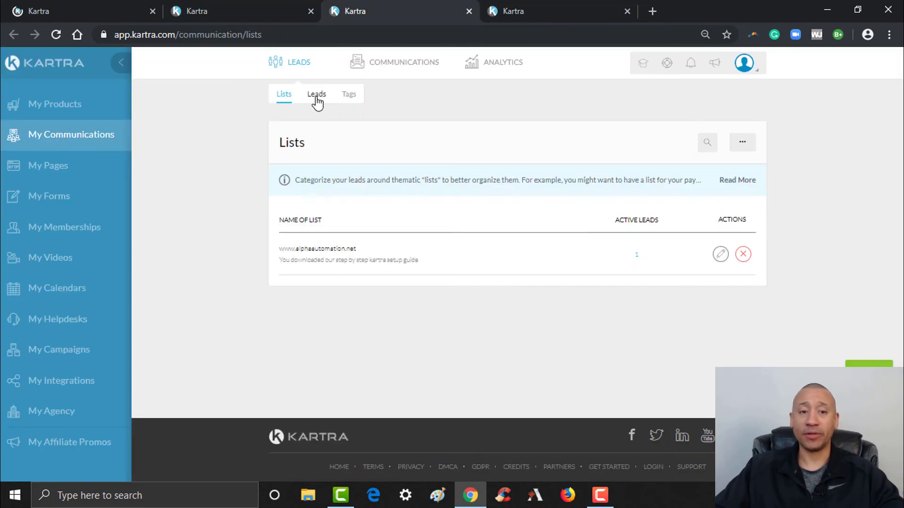
{"action": "left_click", "coordinate": [317, 96]}
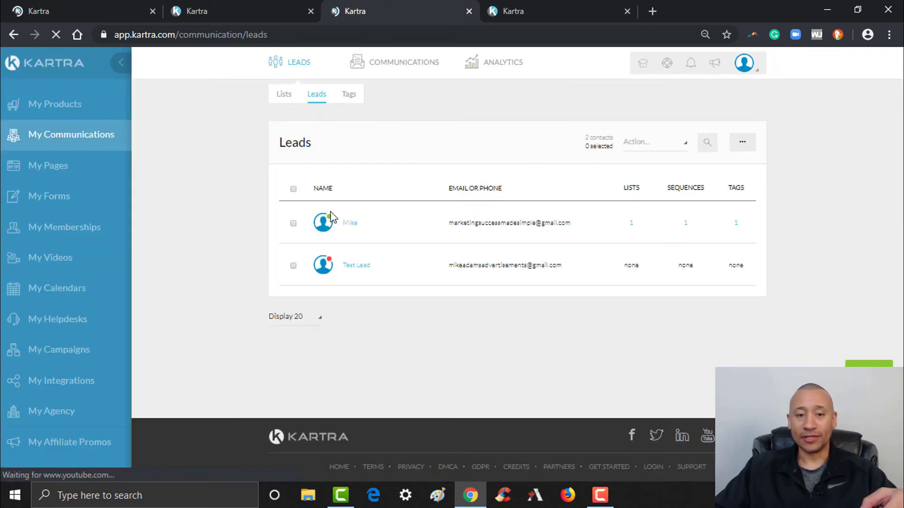
{"action": "mouse_move", "coordinate": [349, 228]}
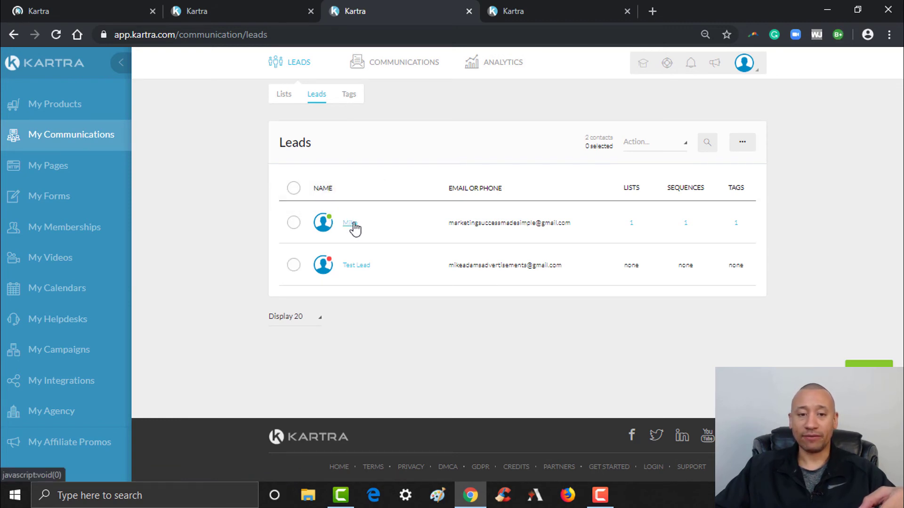
{"action": "left_click", "coordinate": [353, 224]}
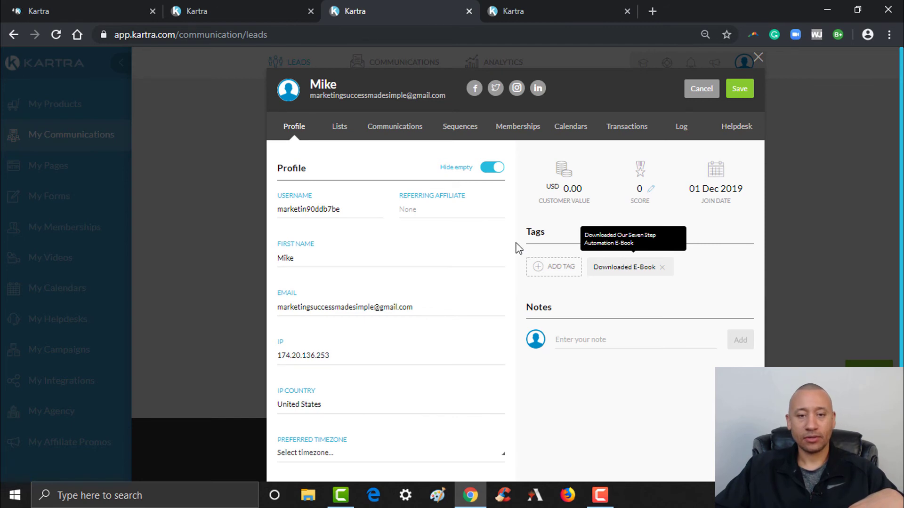
{"action": "left_click", "coordinate": [340, 128]}
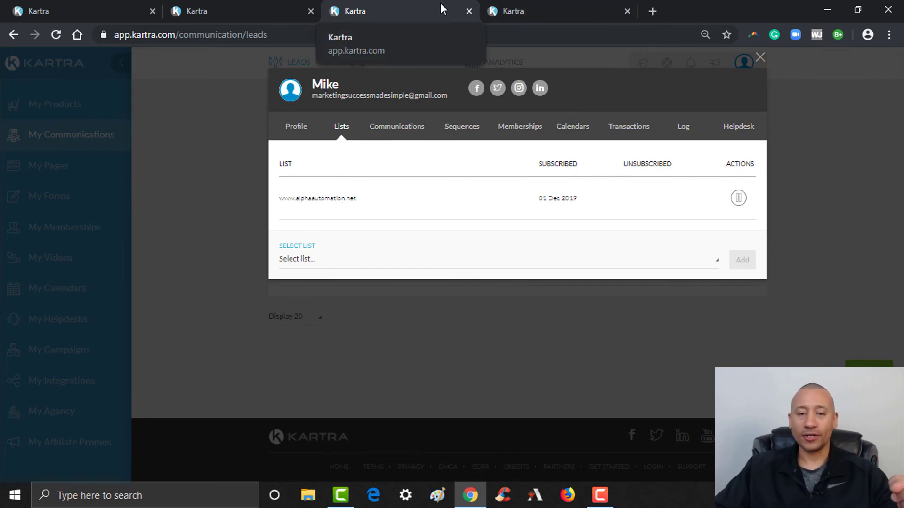
{"action": "left_click", "coordinate": [532, 9]}
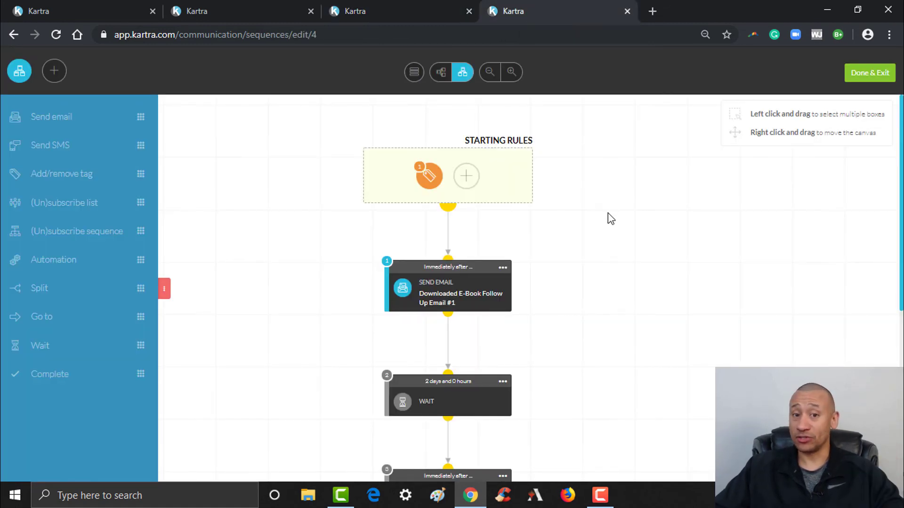
Step: Review the sequence's Downloaded E-Book tag starting rule without changes, then open a new browser tab
{"action": "left_click", "coordinate": [426, 177]}
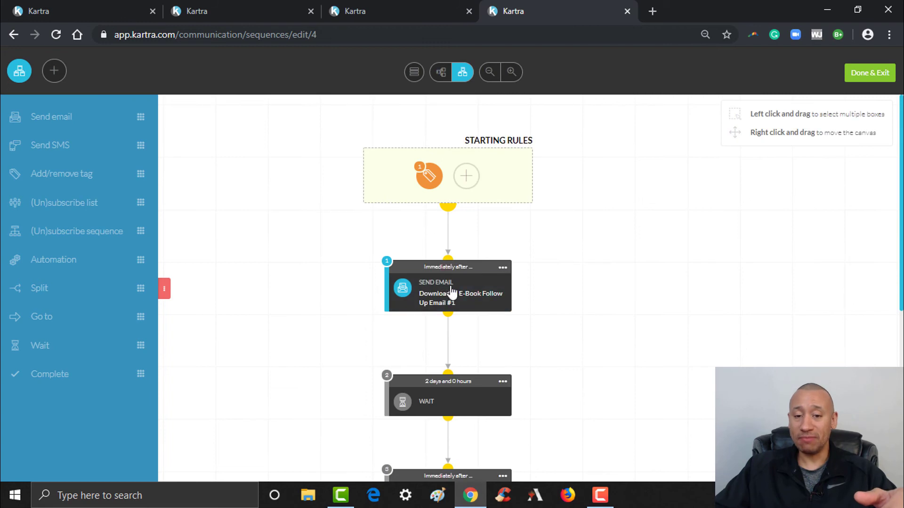
{"action": "mouse_move", "coordinate": [426, 174]}
{"action": "left_click", "coordinate": [471, 170]}
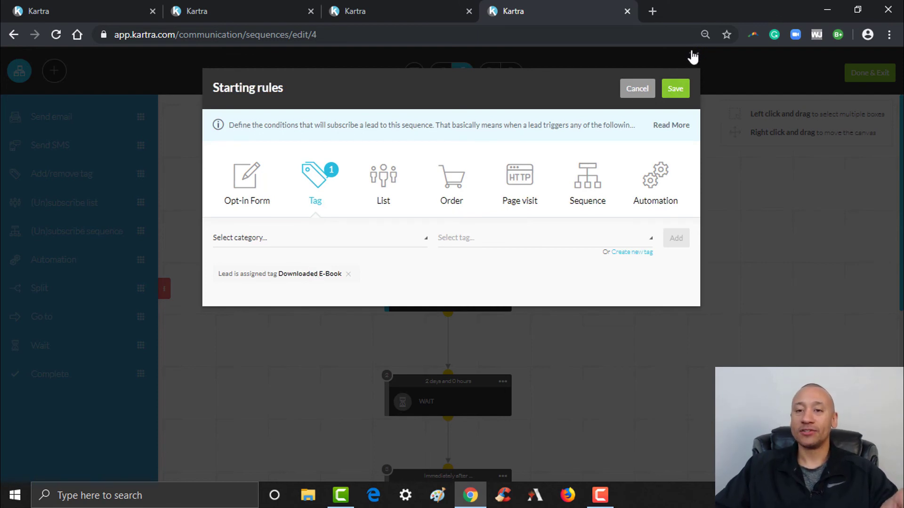
{"action": "key", "text": "Escape"}
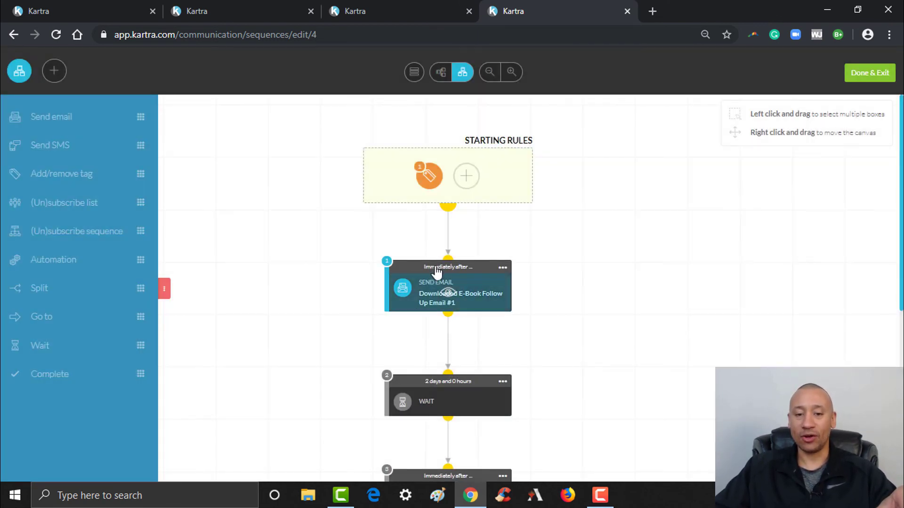
{"action": "left_click", "coordinate": [652, 11]}
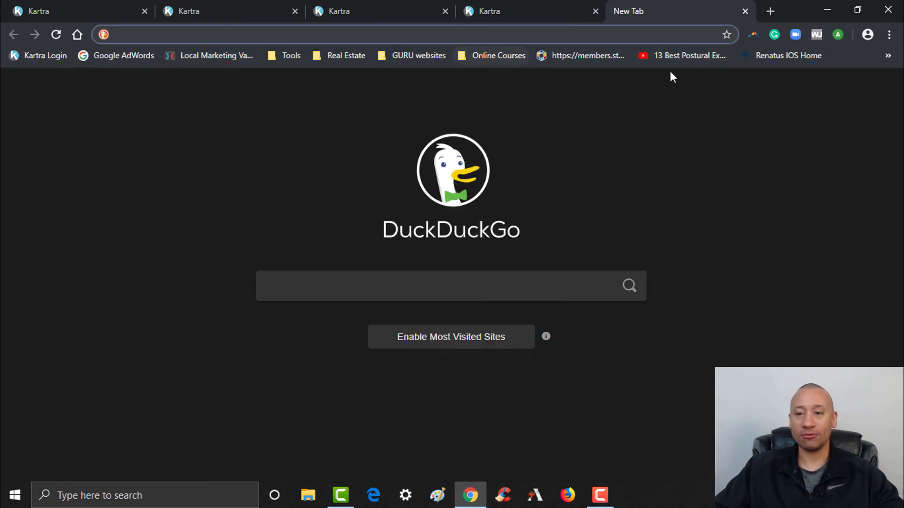
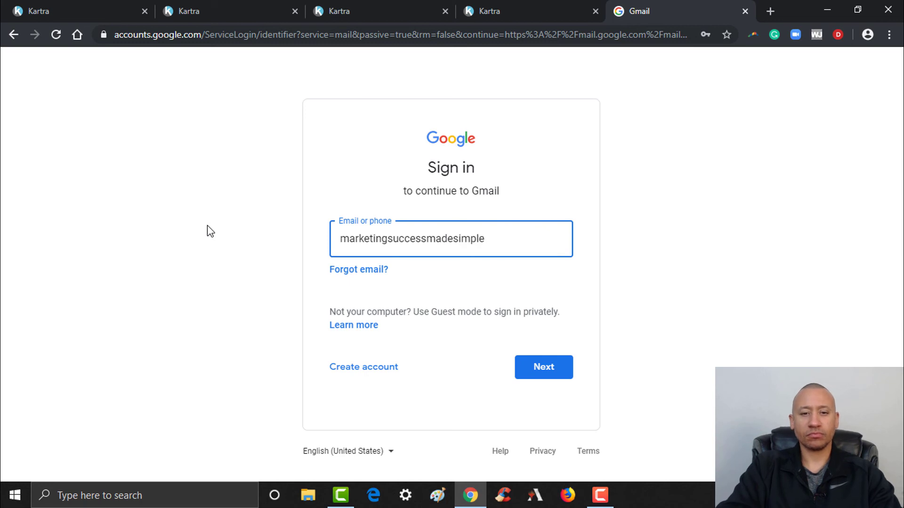
Step: Sign in to Gmail with the lead's account email and password
{"action": "key", "text": "Return"}
{"action": "left_click", "coordinate": [375, 254]}
{"action": "type", "text": "m"}
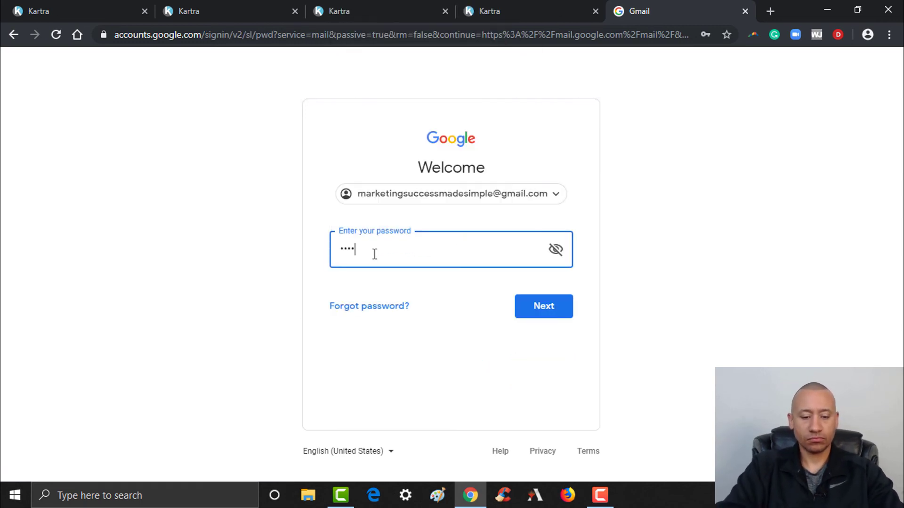
{"action": "key", "text": "Return"}
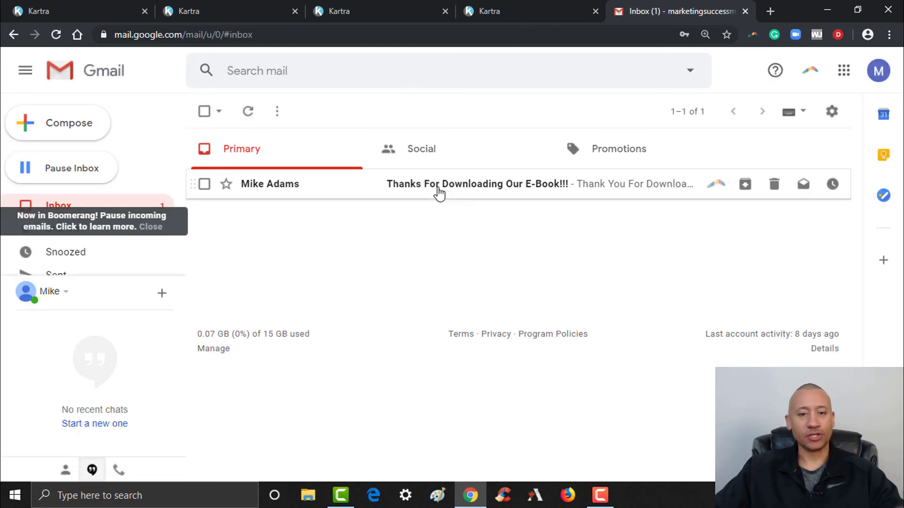
Step: Read the 'Thanks For Downloading Our E-Book!!!' email through to its Book Your Strategy Call button
{"action": "left_click", "coordinate": [483, 187]}
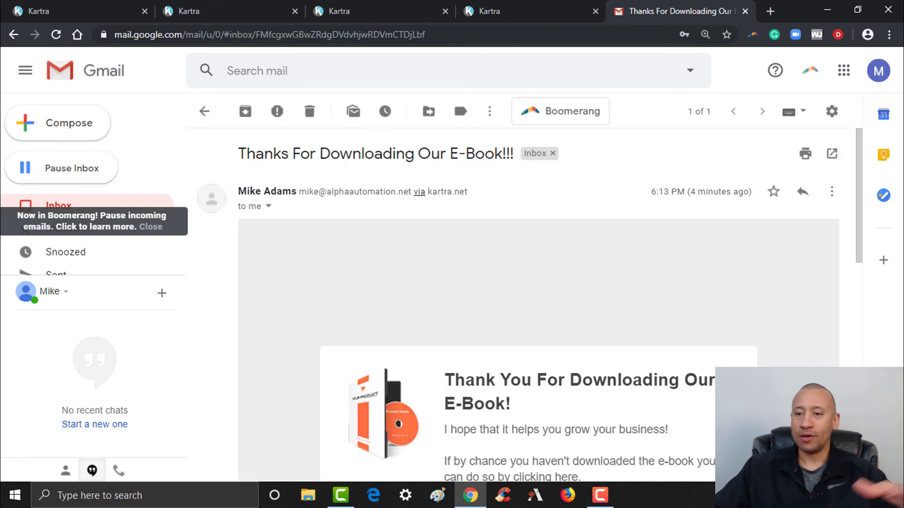
{"action": "left_click_drag", "start_coordinate": [858, 165], "coordinate": [852, 275]}
{"action": "left_click_drag", "start_coordinate": [866, 208], "coordinate": [861, 141]}
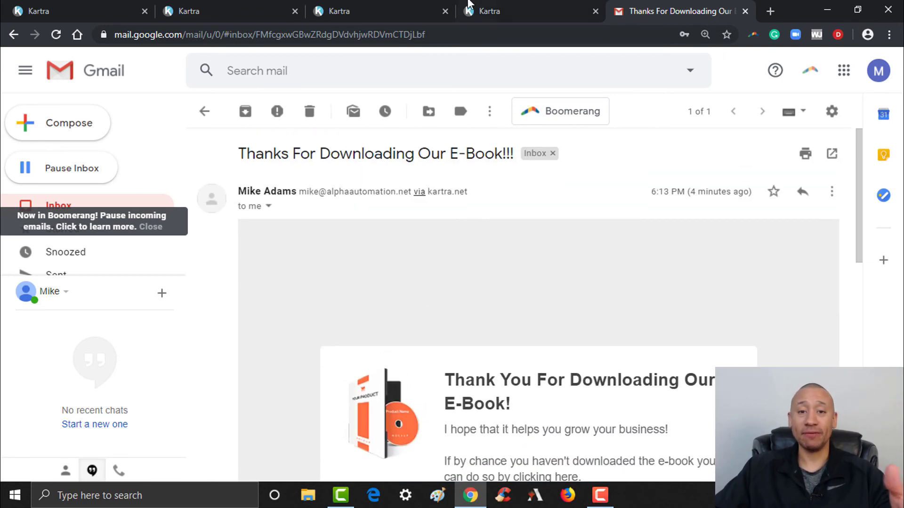
{"action": "left_click", "coordinate": [498, 6]}
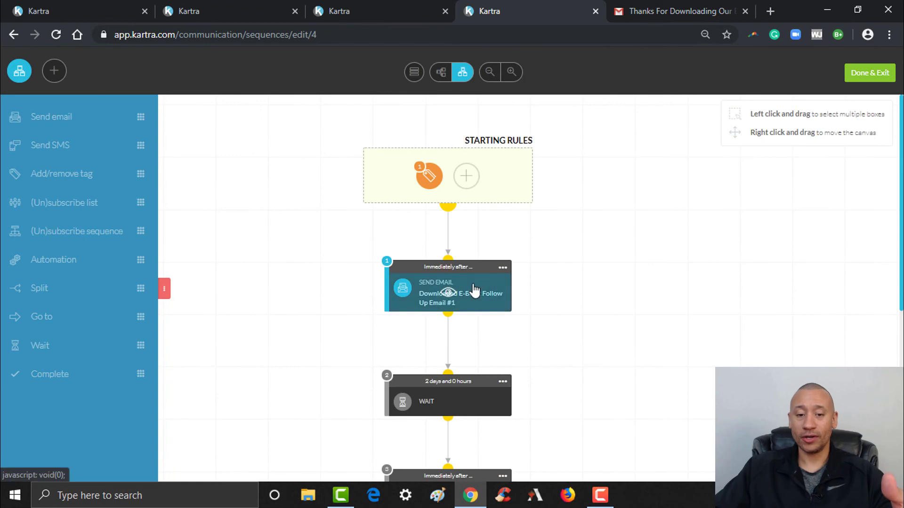